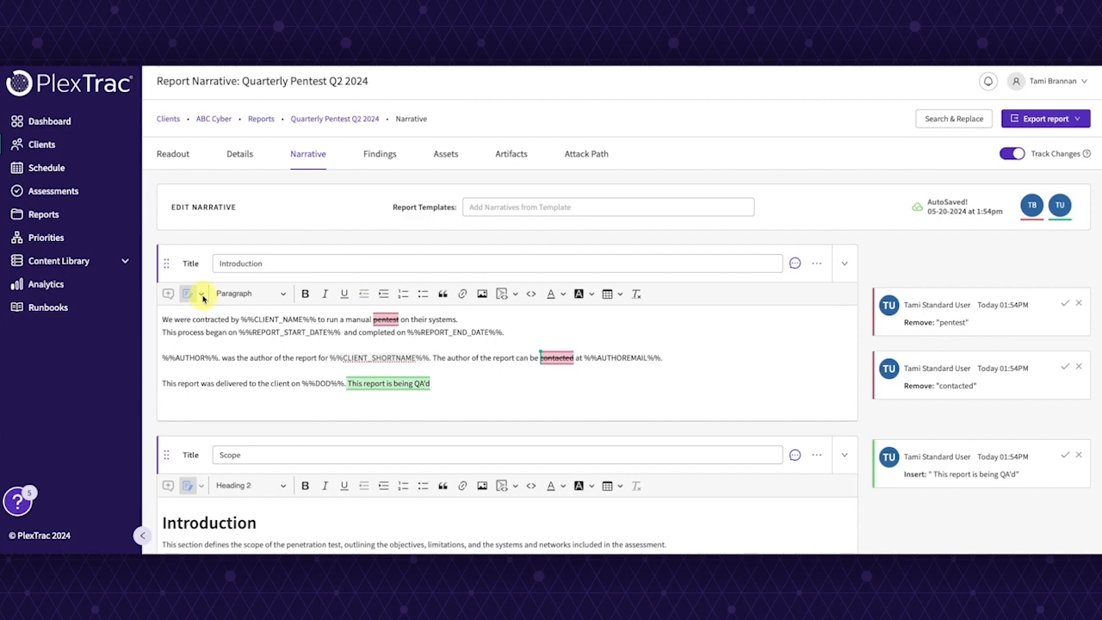
- Turn off track changes for the whole report and check the Scope section's track changes options
{"action": "left_click", "coordinate": [1011, 155]}
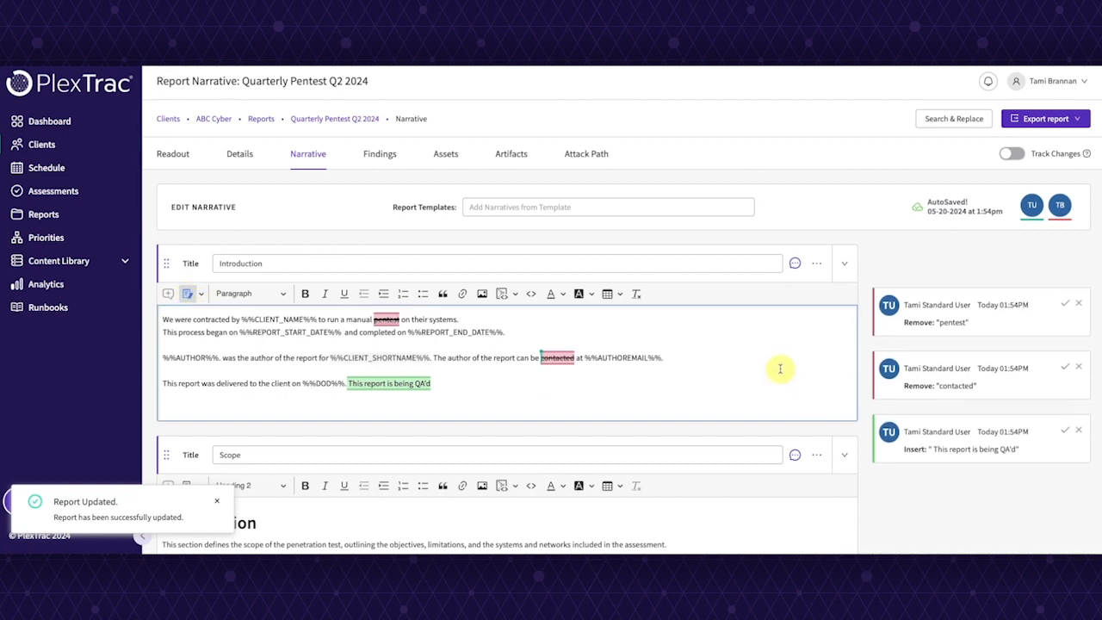
{"action": "scroll", "coordinate": [689, 375], "scroll_direction": "down", "scroll_amount": 3}
{"action": "left_click", "coordinate": [191, 342]}
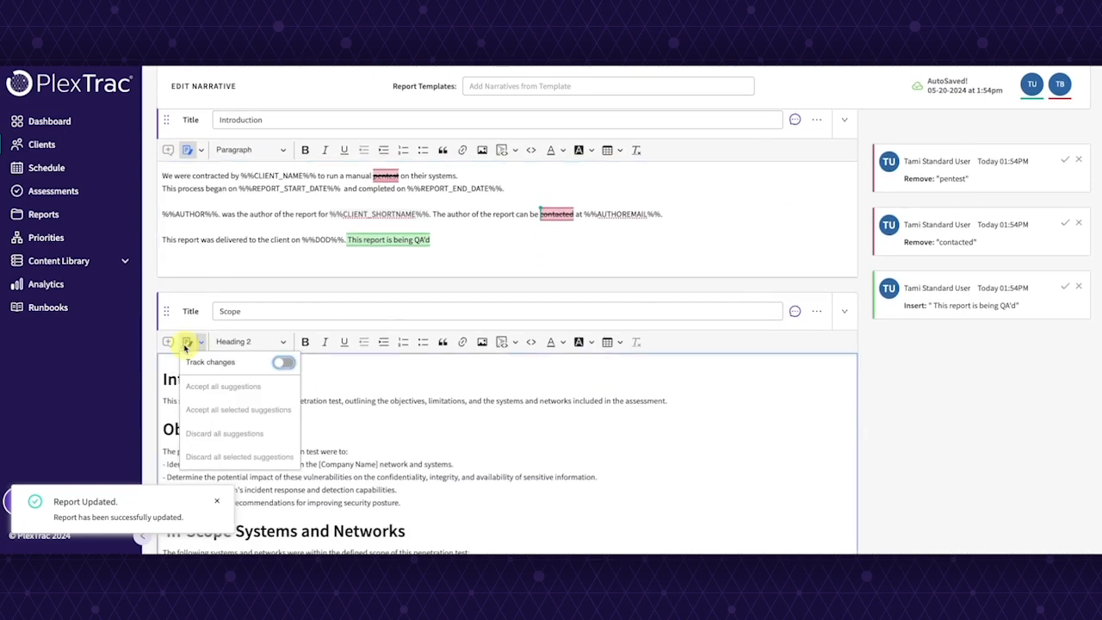
{"action": "left_click", "coordinate": [191, 342]}
{"action": "scroll", "coordinate": [568, 397], "scroll_direction": "up", "scroll_amount": 3}
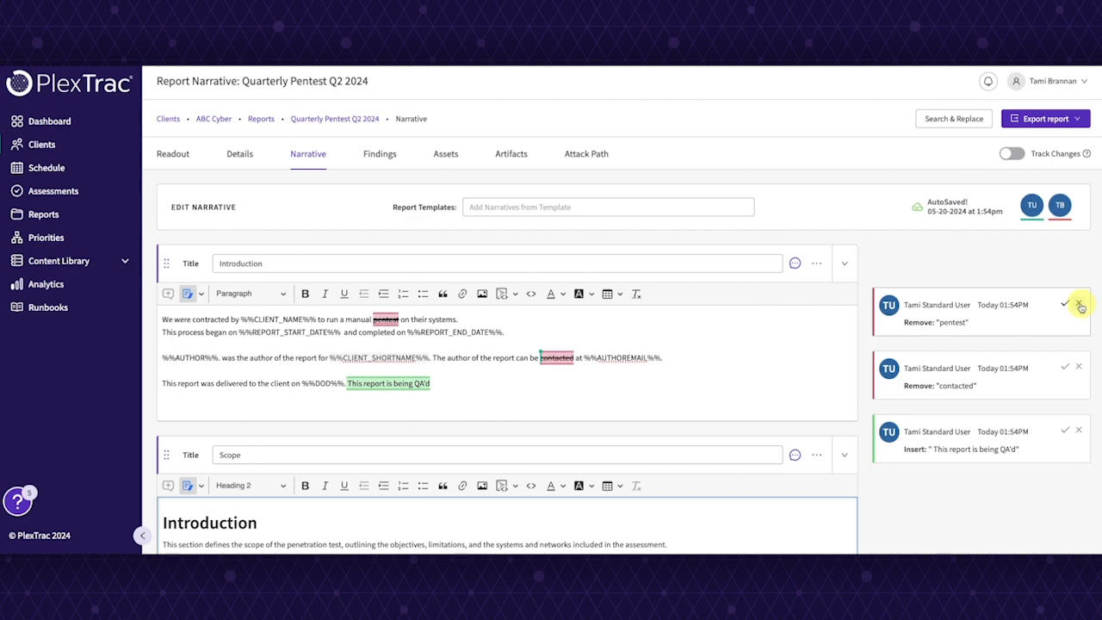
- Discard the selected suggestions in the Introduction covering the removal of "contacted" and the inserted sentence "This report is being QA'd"
{"action": "left_click_drag", "start_coordinate": [509, 401], "coordinate": [527, 356]}
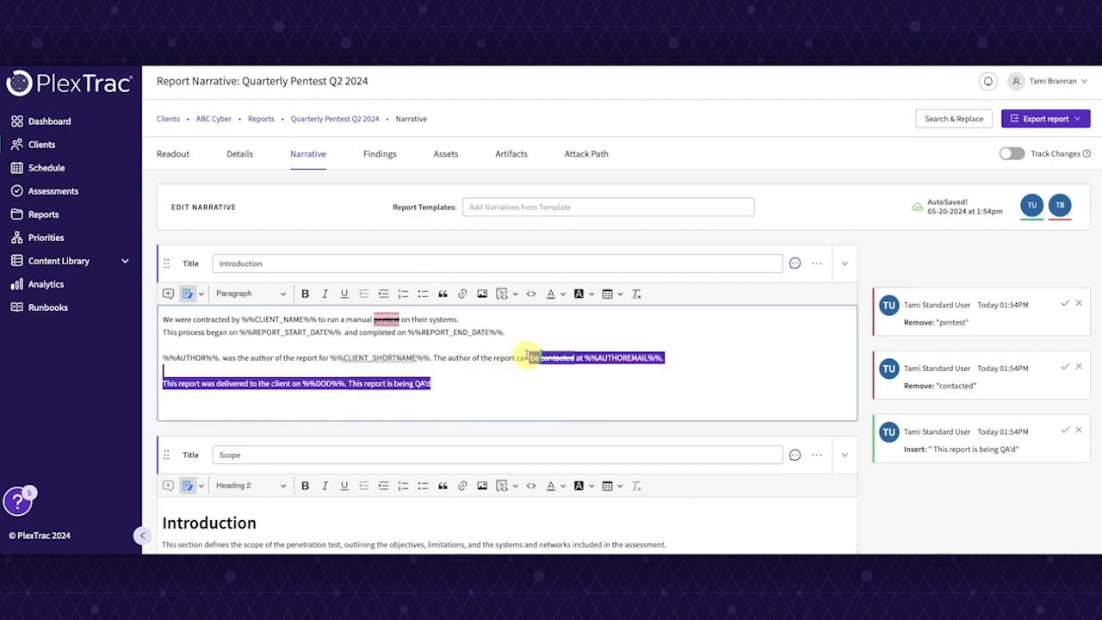
{"action": "left_click", "coordinate": [200, 294]}
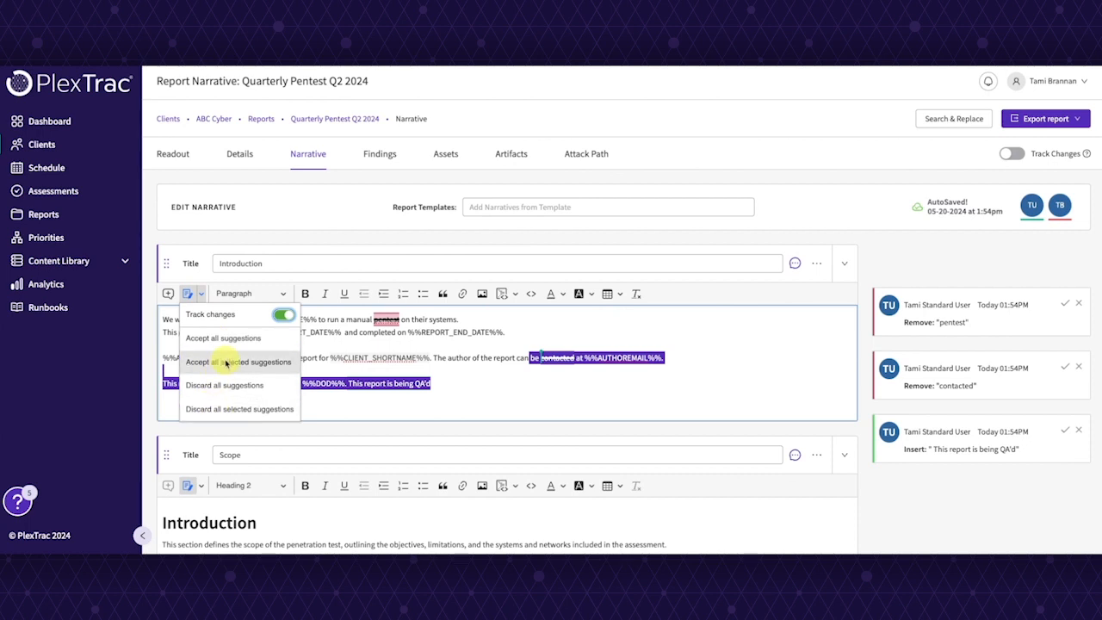
{"action": "left_click", "coordinate": [245, 410]}
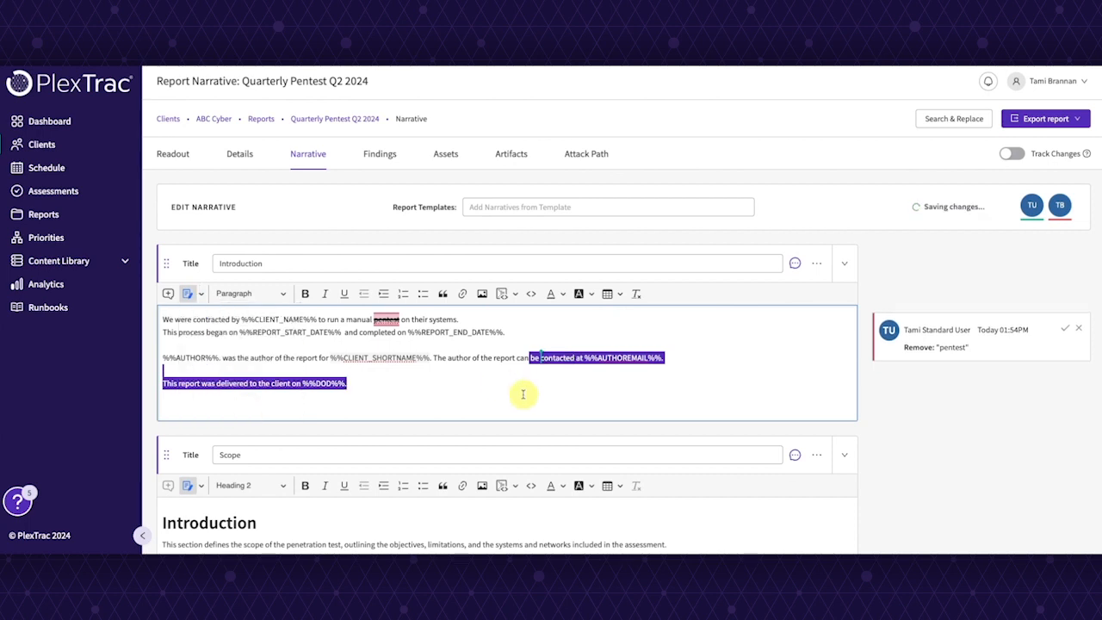
{"action": "left_click", "coordinate": [524, 393]}
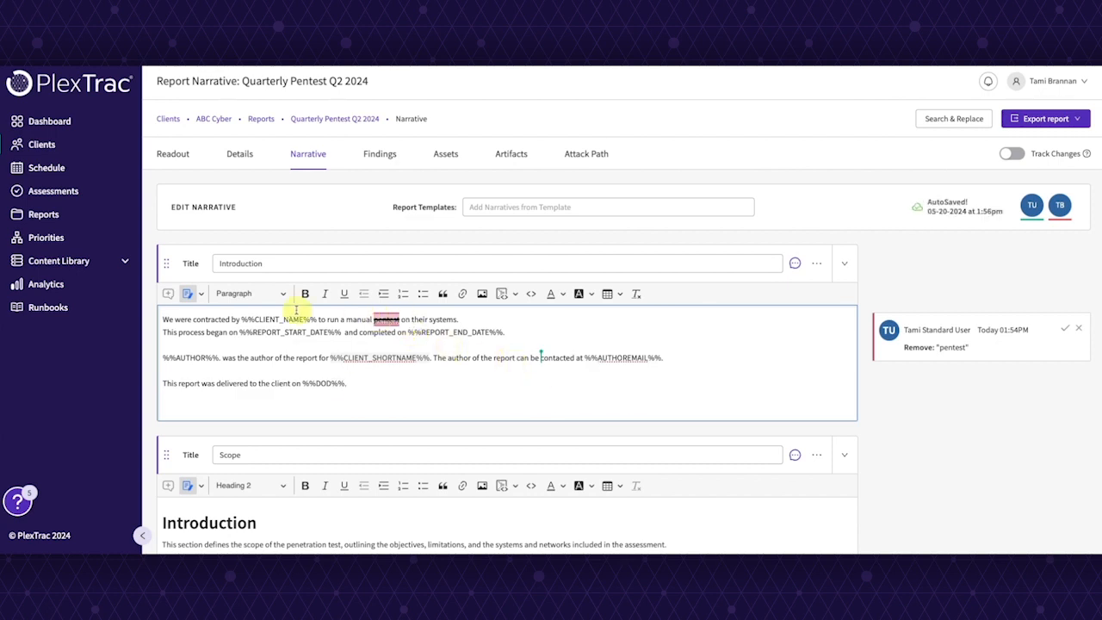
- Discard all remaining tracked suggestions in the Introduction section
{"action": "left_click", "coordinate": [200, 294]}
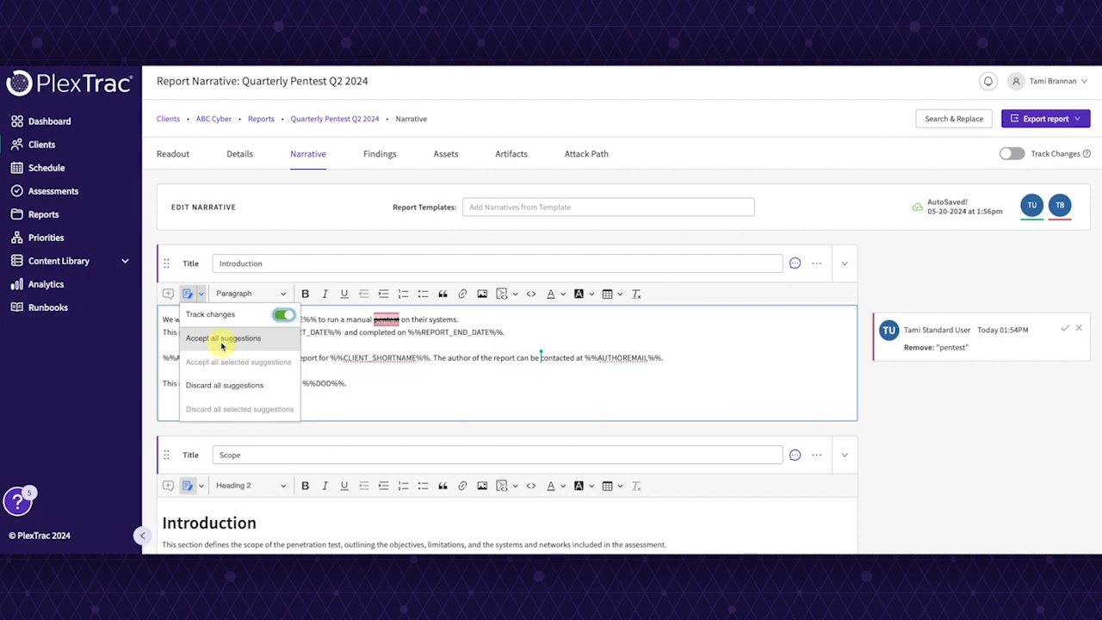
{"action": "left_click", "coordinate": [238, 385]}
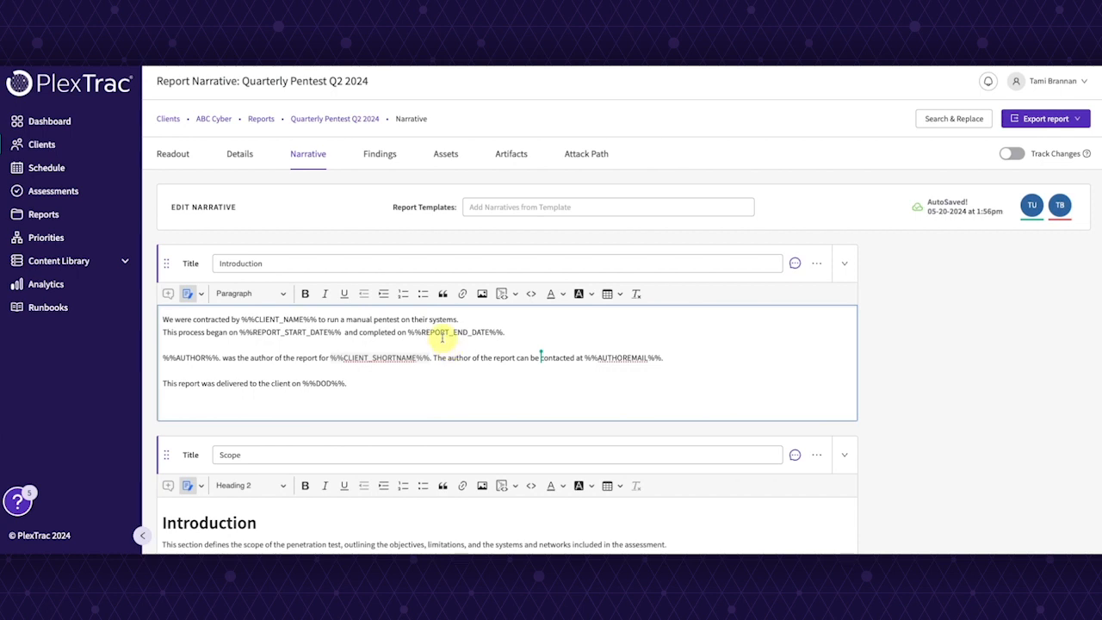
{"action": "scroll", "coordinate": [428, 414], "scroll_direction": "down", "scroll_amount": 3}
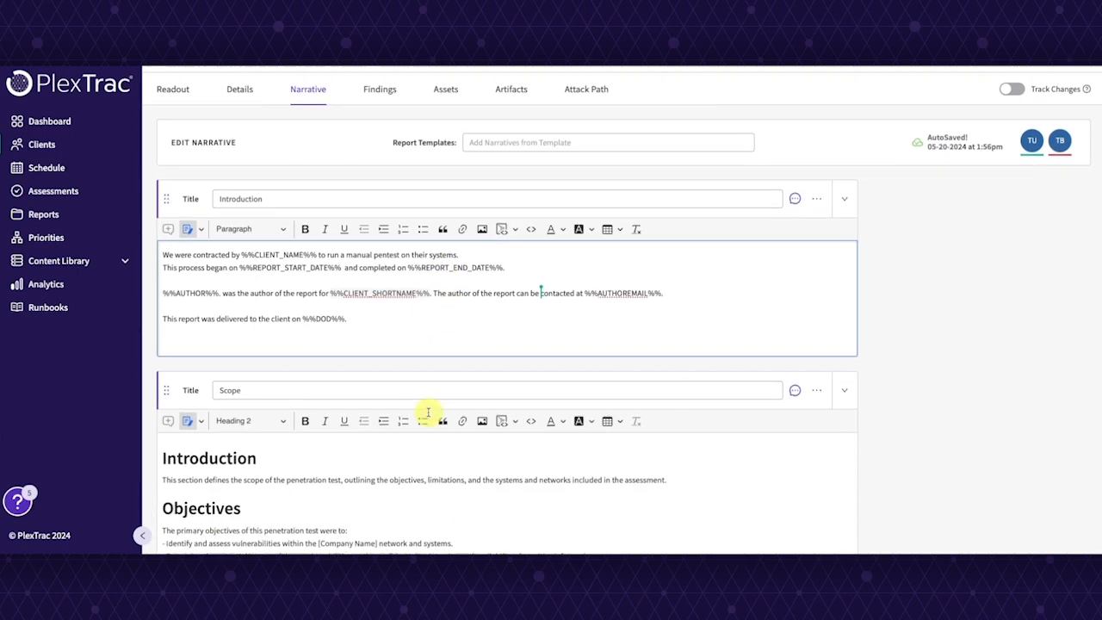
{"action": "scroll", "coordinate": [451, 480], "scroll_direction": "up", "scroll_amount": 3}
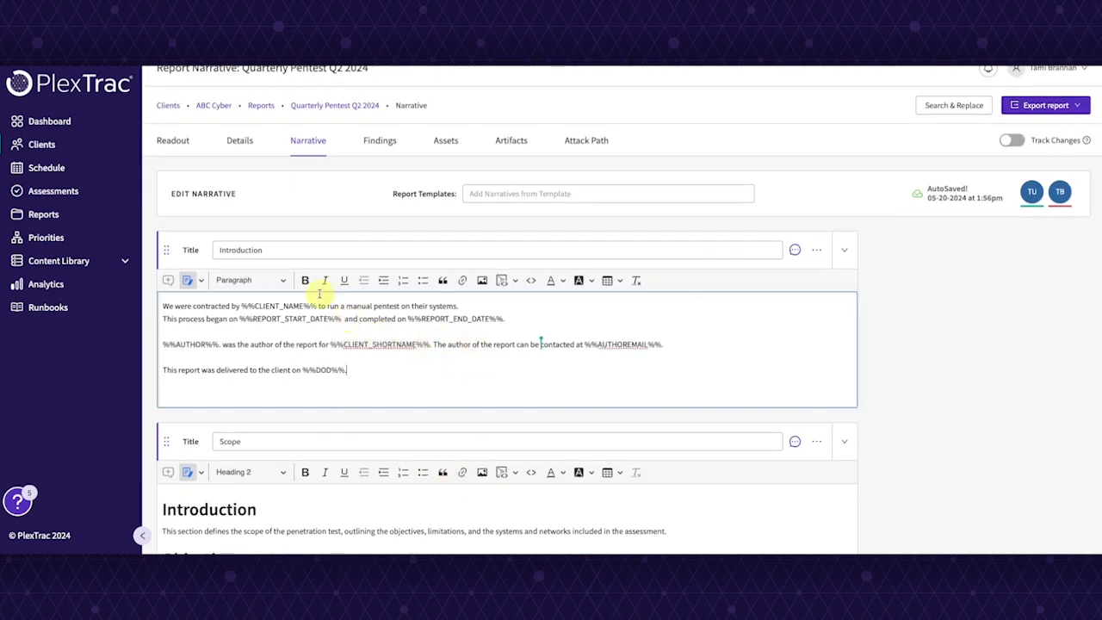
- Add the comment "Comment" to the text "client on %%DOD" in the Introduction's last sentence
{"action": "left_click_drag", "start_coordinate": [326, 306], "coordinate": [398, 307]}
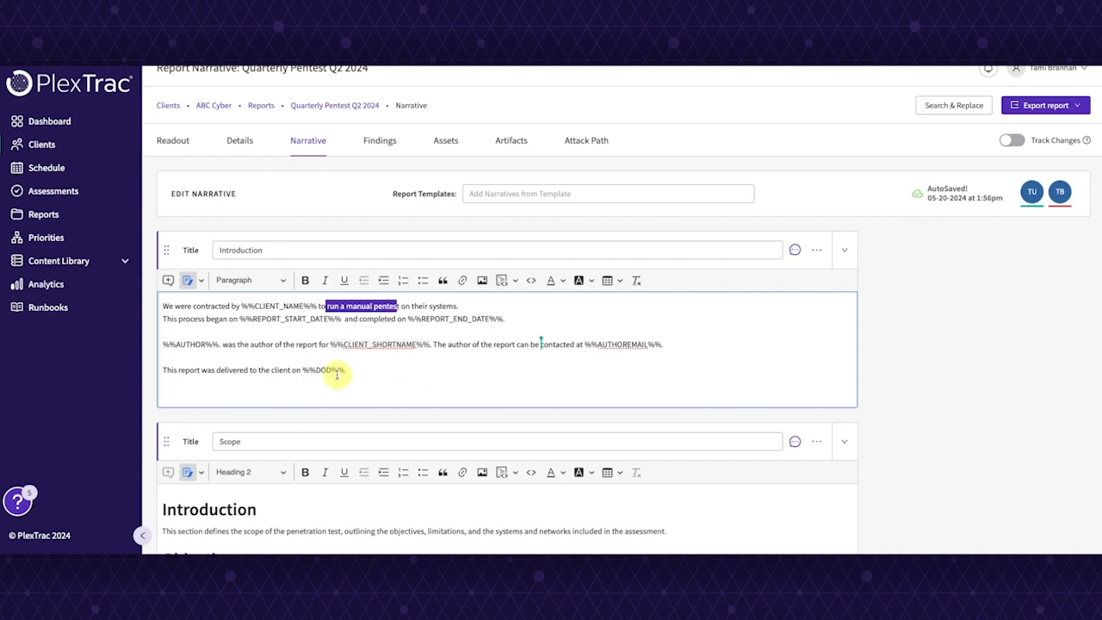
{"action": "left_click_drag", "start_coordinate": [271, 369], "coordinate": [332, 370]}
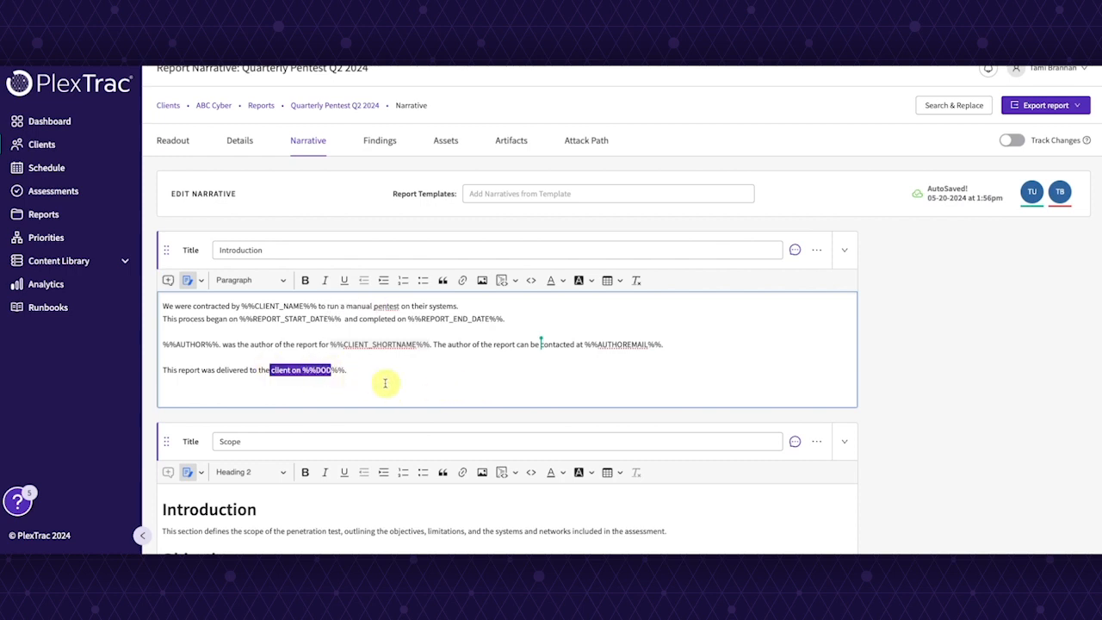
{"action": "left_click", "coordinate": [168, 280]}
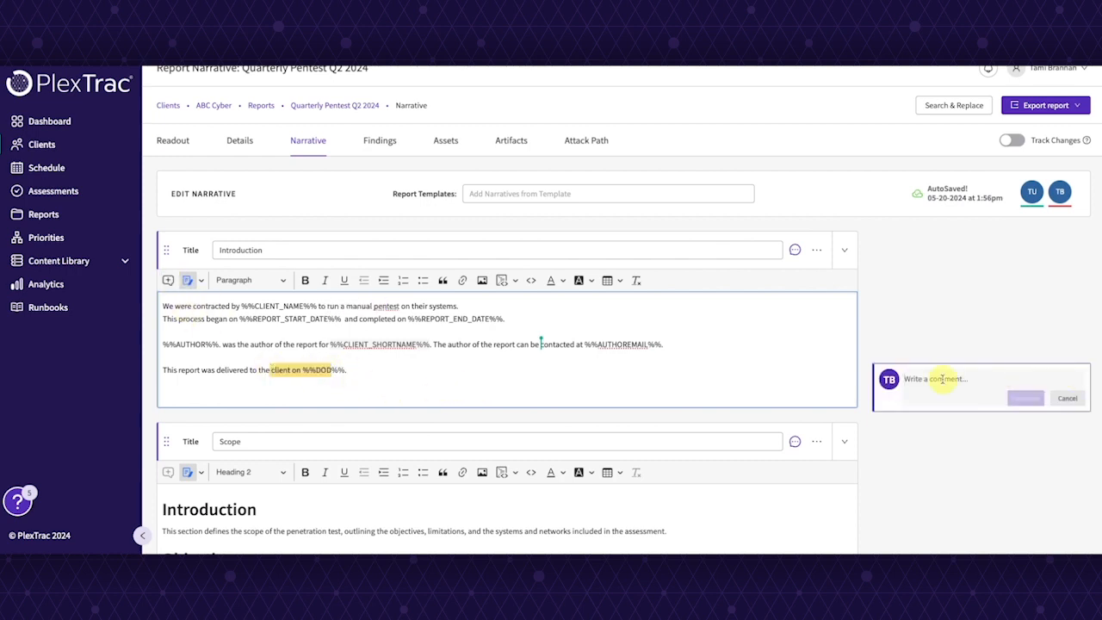
{"action": "type", "text": "Comment"}
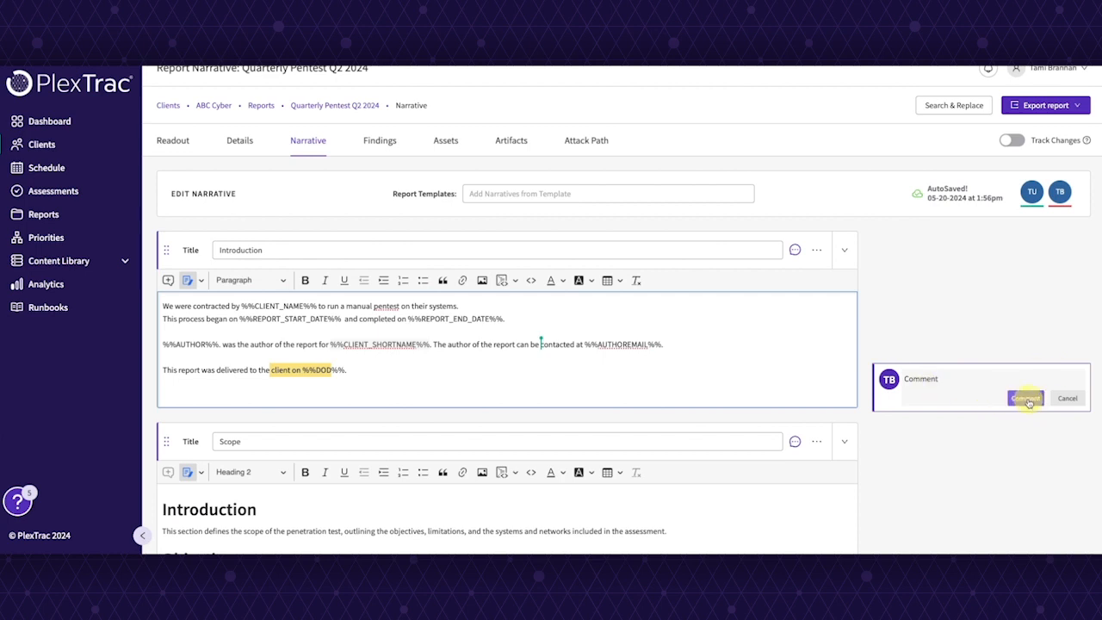
{"action": "left_click", "coordinate": [1028, 401]}
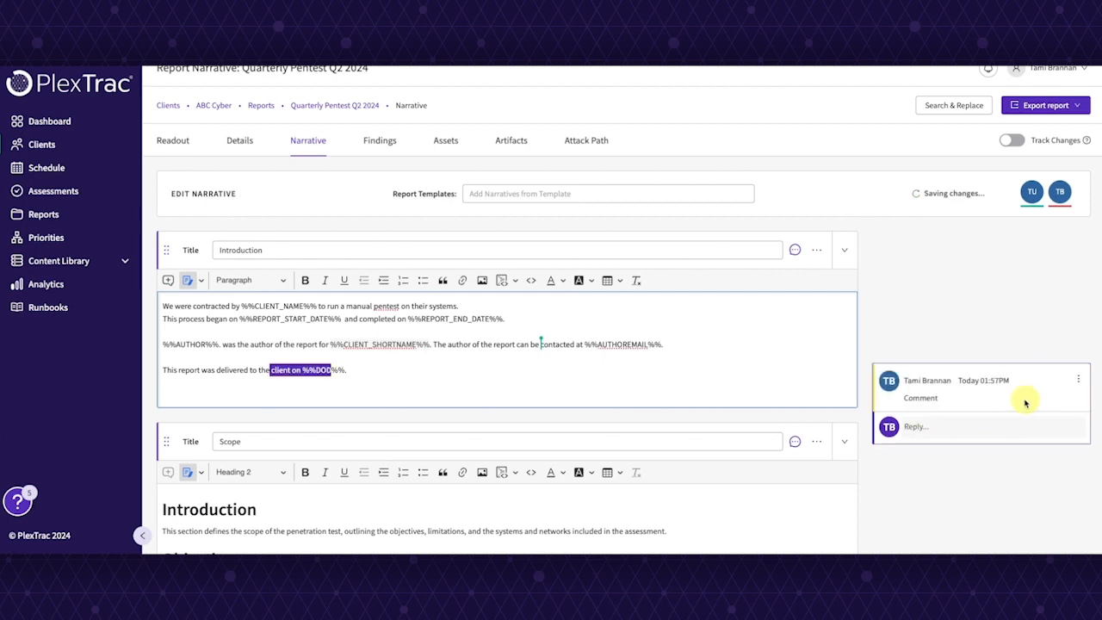
- Check the available actions on your own comment and on the other reviewer's comment "This does not make sense"
{"action": "left_click", "coordinate": [1081, 379]}
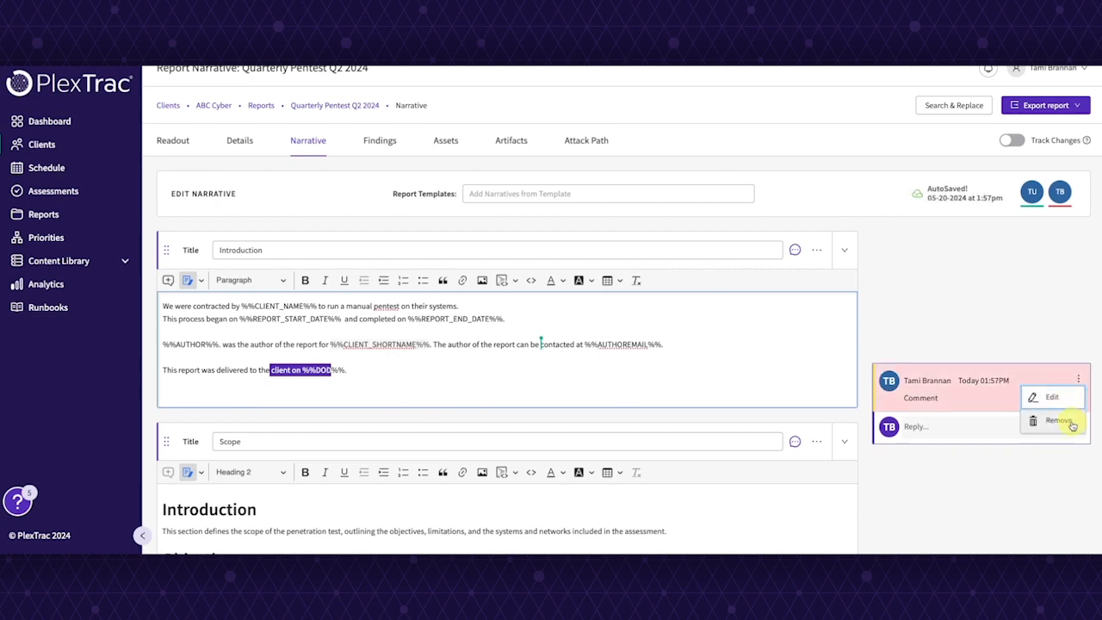
{"action": "left_click", "coordinate": [986, 401]}
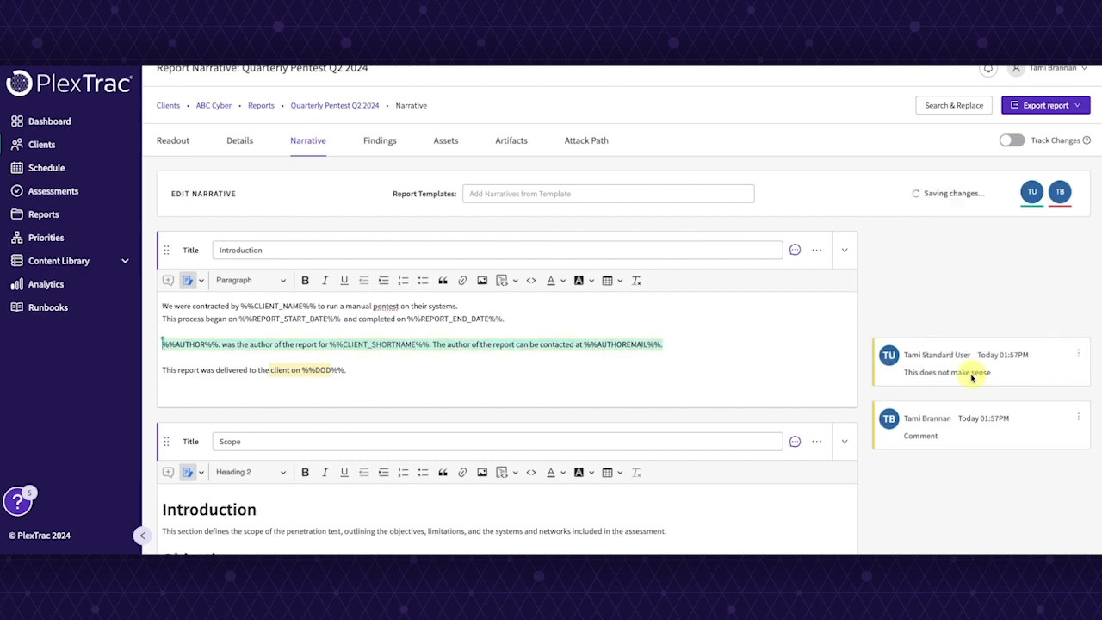
{"action": "left_click", "coordinate": [1078, 353]}
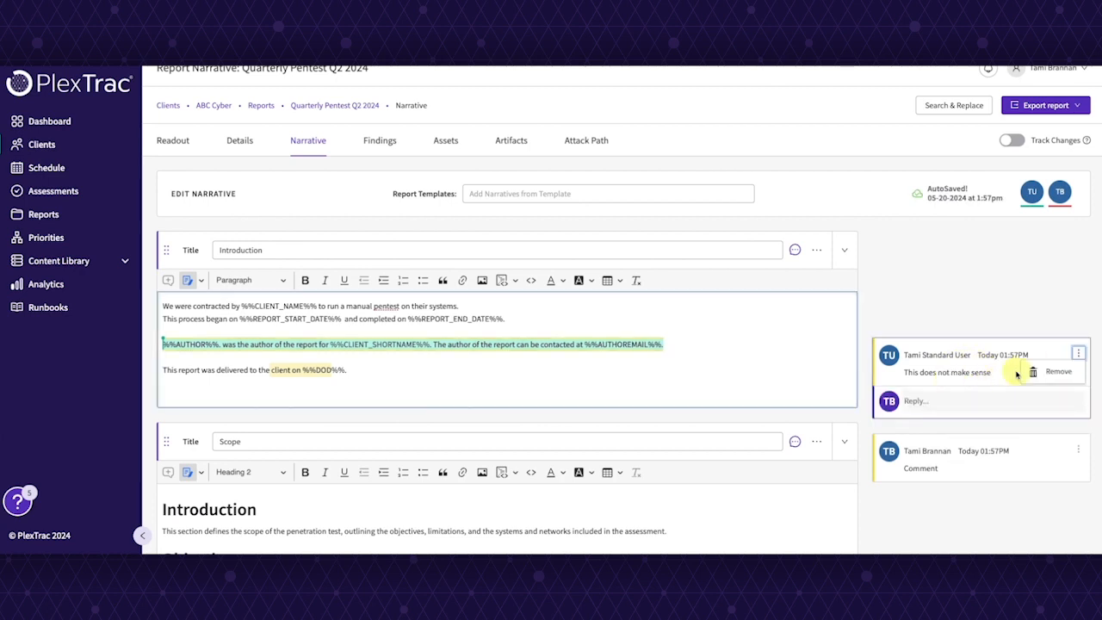
{"action": "left_click", "coordinate": [1007, 271]}
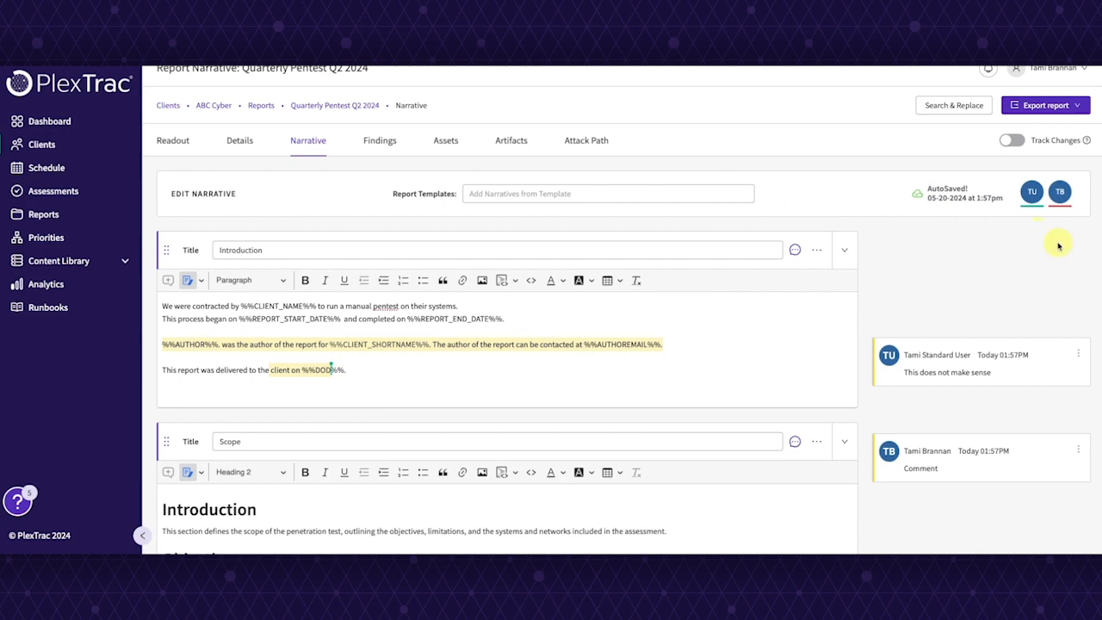
{"action": "left_click", "coordinate": [332, 371]}
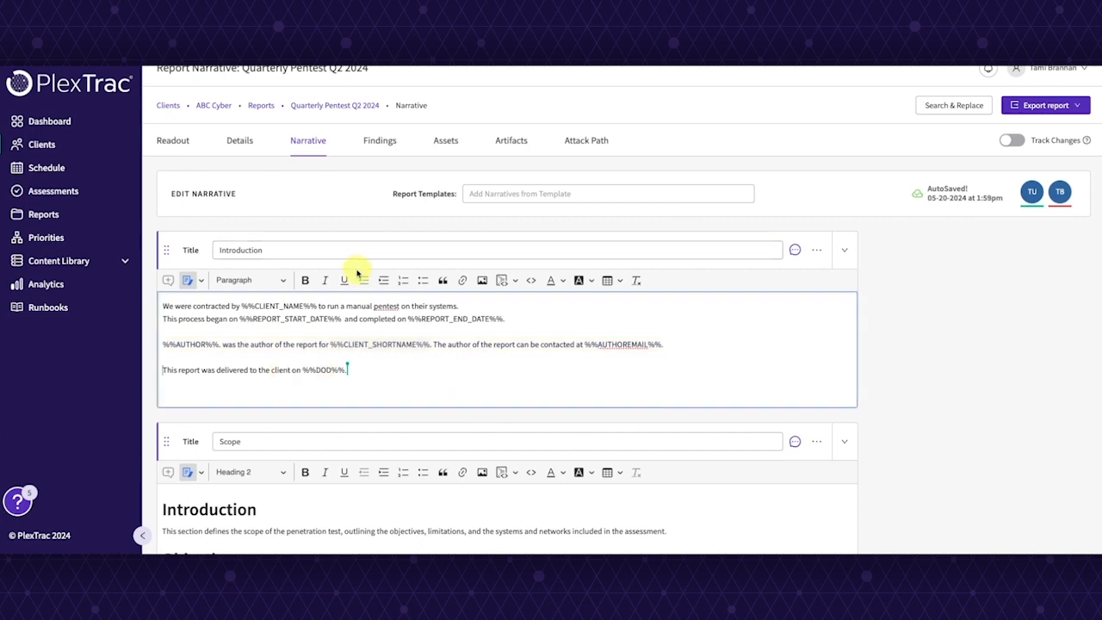
- Select the %%CLIENT_NAME%% short code in the Introduction and examine the report details for the dates and custom fields behind the short codes
{"action": "left_click_drag", "start_coordinate": [242, 305], "coordinate": [317, 307]}
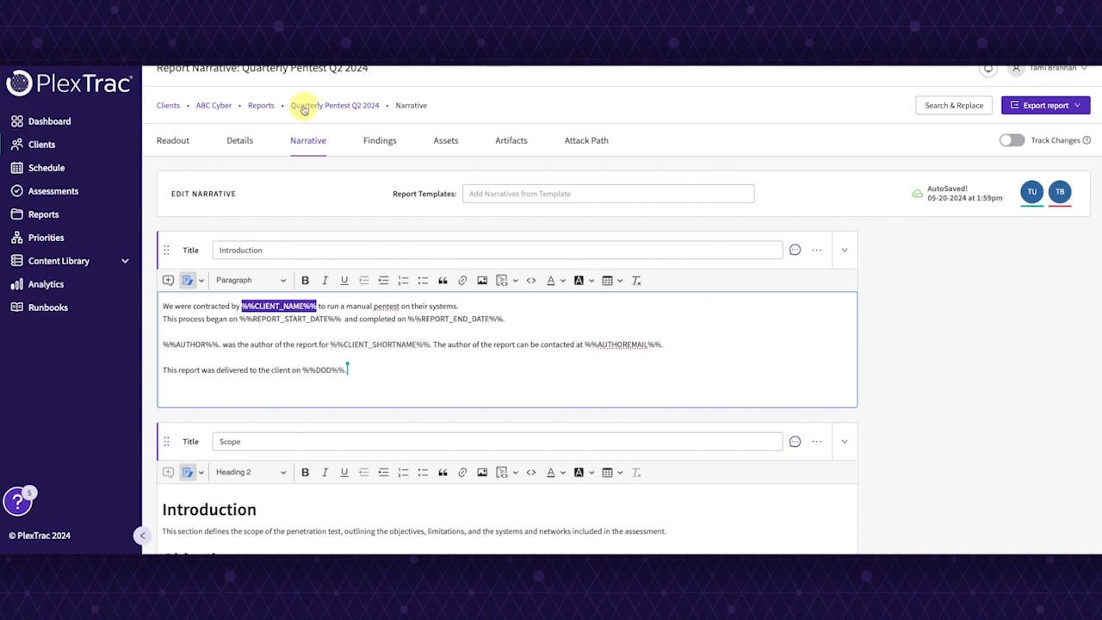
{"action": "left_click", "coordinate": [241, 144]}
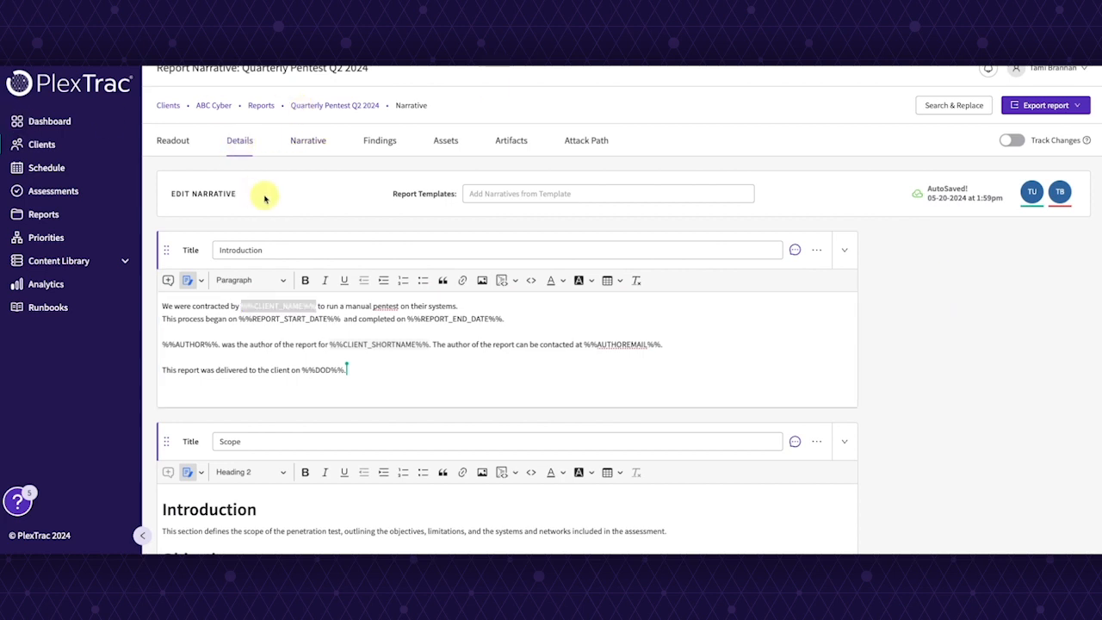
{"action": "scroll", "coordinate": [303, 413], "scroll_direction": "down", "scroll_amount": 2}
{"action": "scroll", "coordinate": [303, 414], "scroll_direction": "down", "scroll_amount": 3}
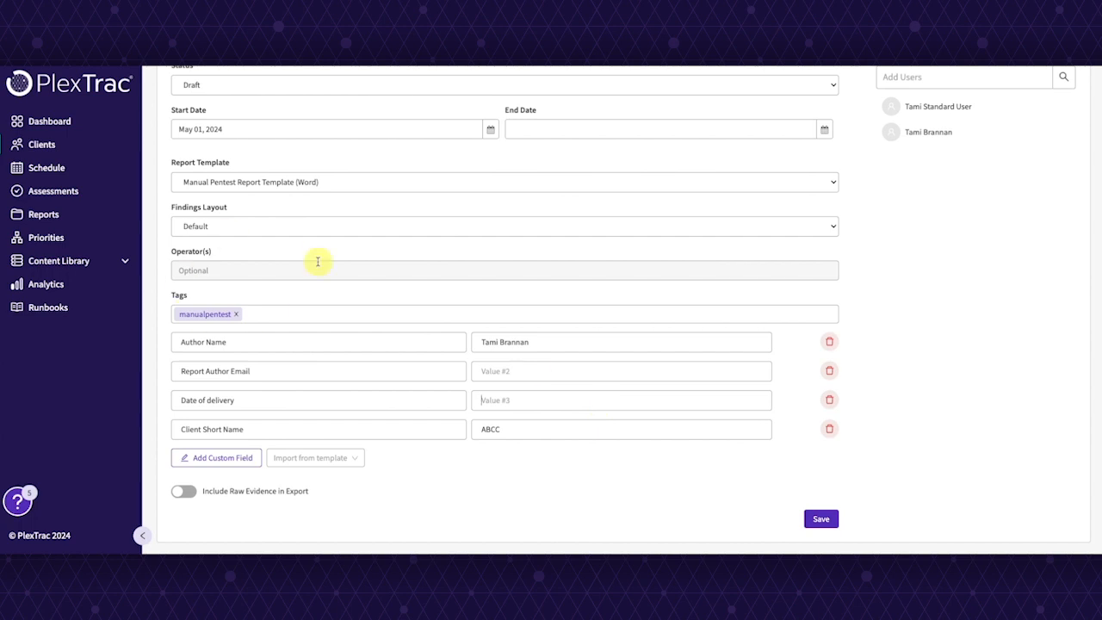
{"action": "scroll", "coordinate": [318, 262], "scroll_direction": "up", "scroll_amount": 1}
{"action": "scroll", "coordinate": [285, 257], "scroll_direction": "up", "scroll_amount": 2}
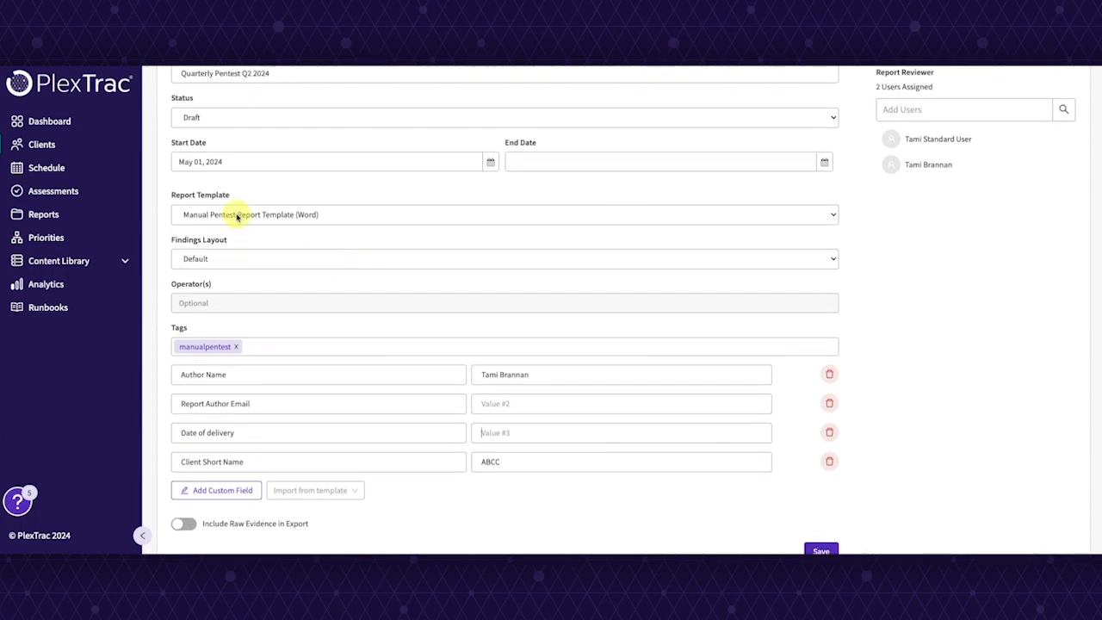
{"action": "scroll", "coordinate": [242, 216], "scroll_direction": "up", "scroll_amount": 2}
{"action": "scroll", "coordinate": [551, 185], "scroll_direction": "up", "scroll_amount": 3}
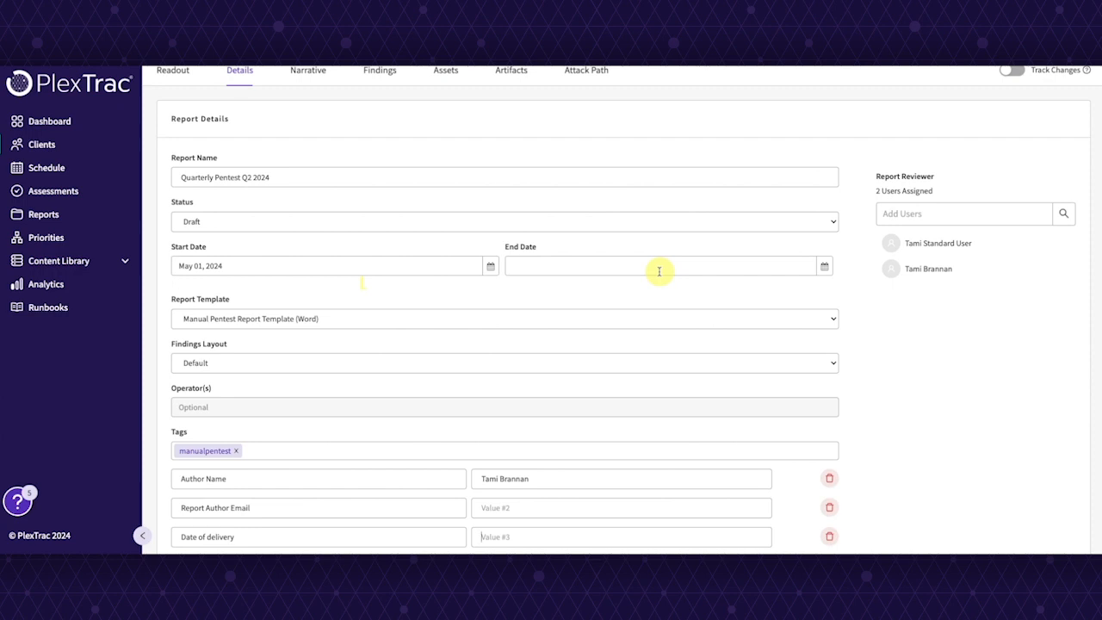
{"action": "left_click", "coordinate": [603, 536]}
{"action": "scroll", "coordinate": [834, 211], "scroll_direction": "down", "scroll_amount": 2}
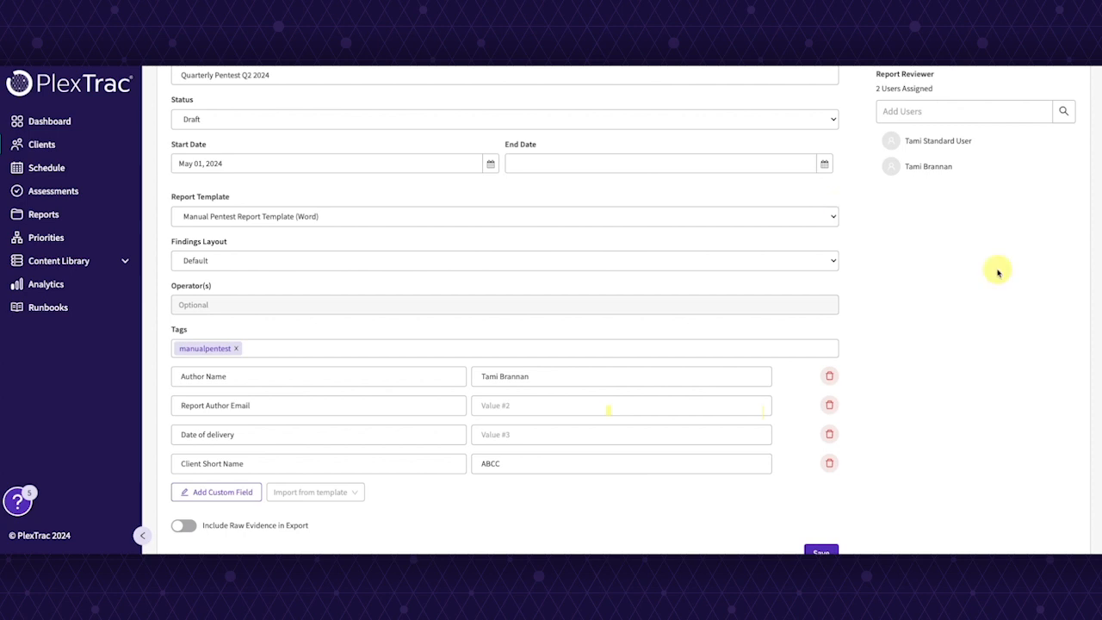
{"action": "scroll", "coordinate": [532, 353], "scroll_direction": "up", "scroll_amount": 1}
{"action": "scroll", "coordinate": [531, 354], "scroll_direction": "up", "scroll_amount": 3}
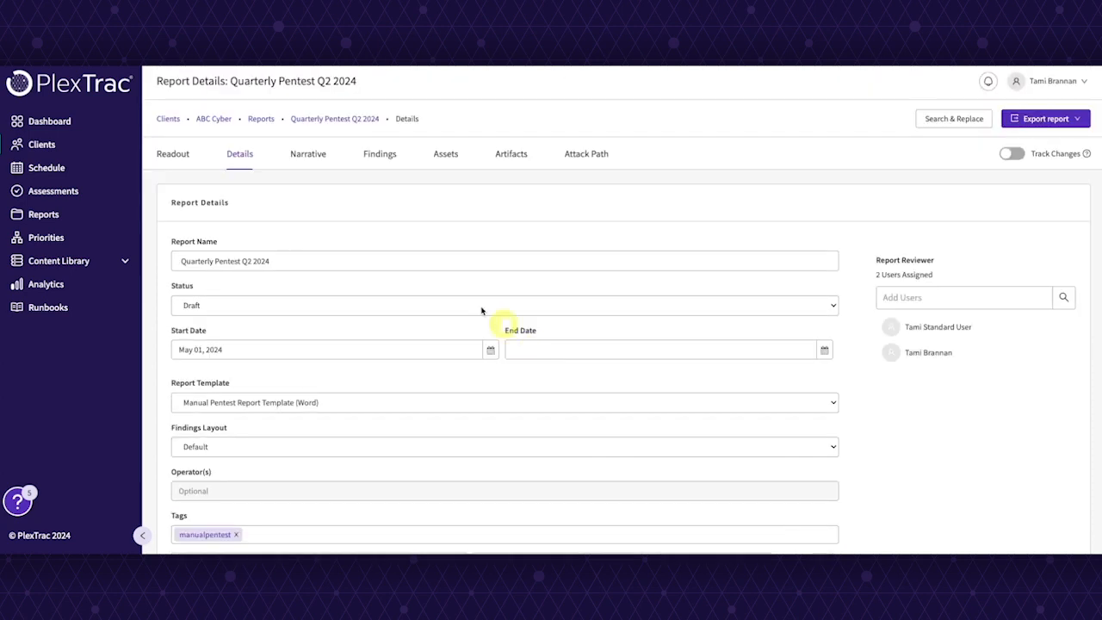
- Return to the report narrative and open the Short Codes settings in the account administration
{"action": "left_click", "coordinate": [301, 153]}
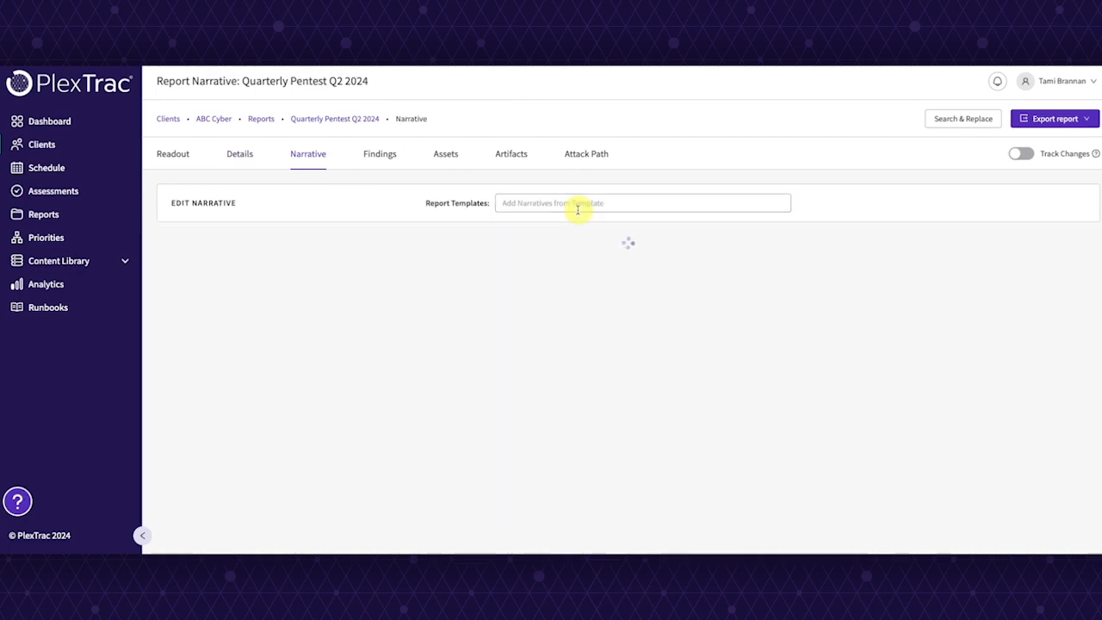
{"action": "left_click", "coordinate": [1072, 81]}
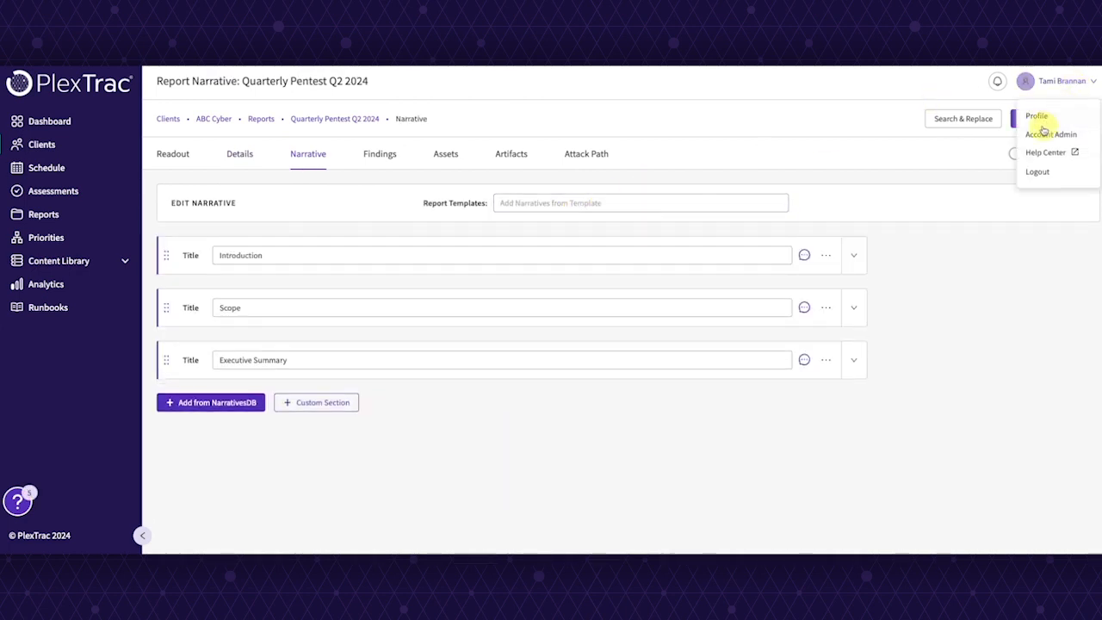
{"action": "left_click", "coordinate": [1042, 134]}
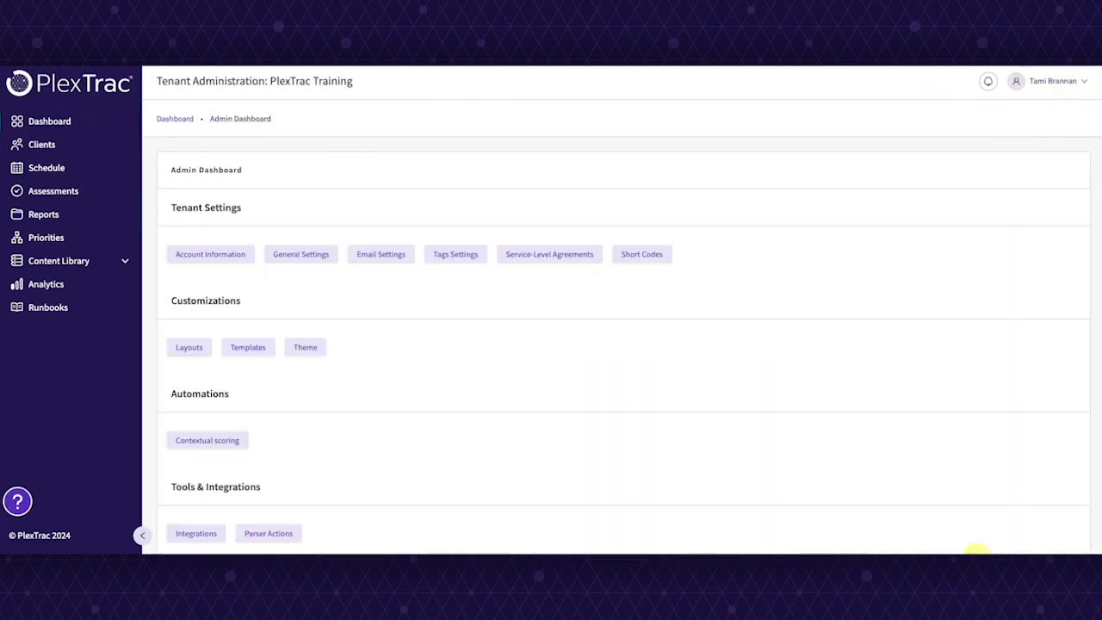
{"action": "left_click", "coordinate": [641, 255]}
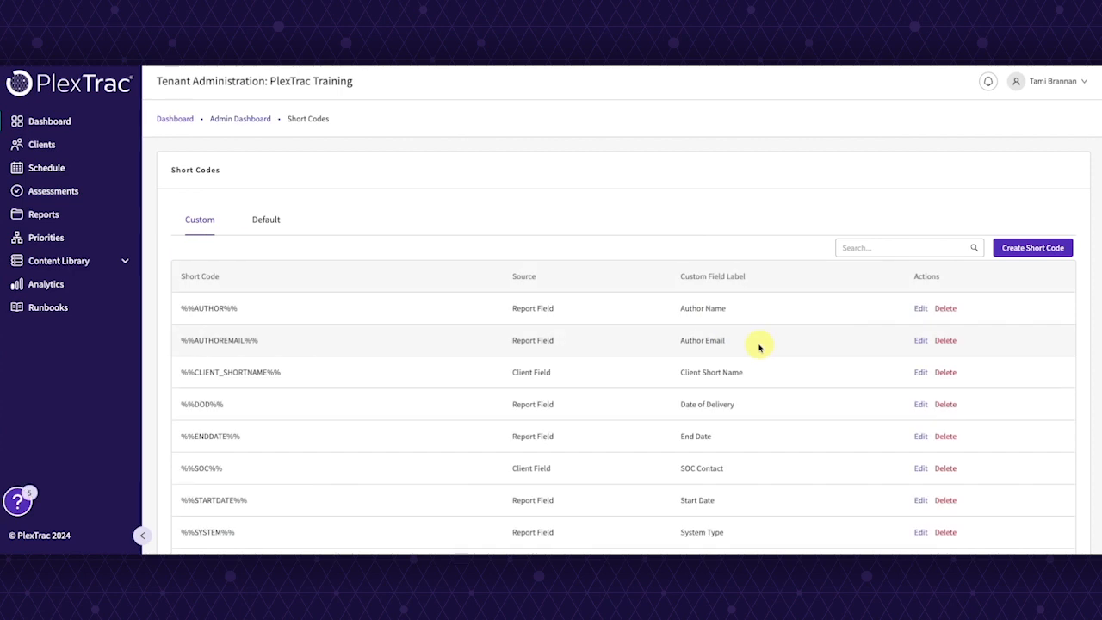
- Review the custom and default short codes with their sources and field labels, ending on the custom list
{"action": "scroll", "coordinate": [859, 459], "scroll_direction": "down", "scroll_amount": 1}
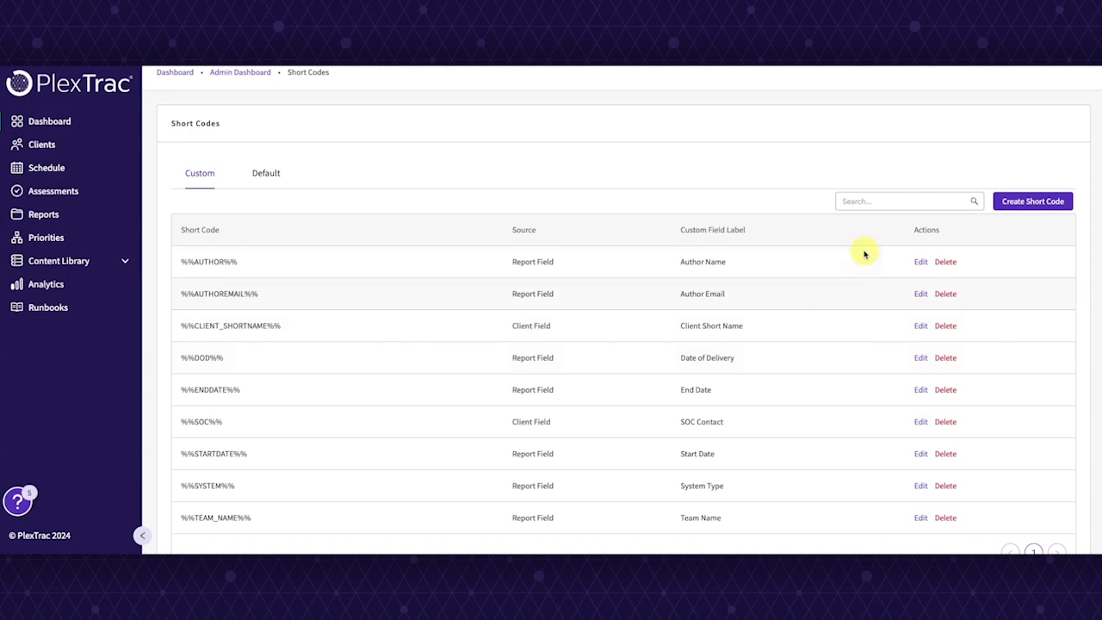
{"action": "left_click", "coordinate": [272, 173]}
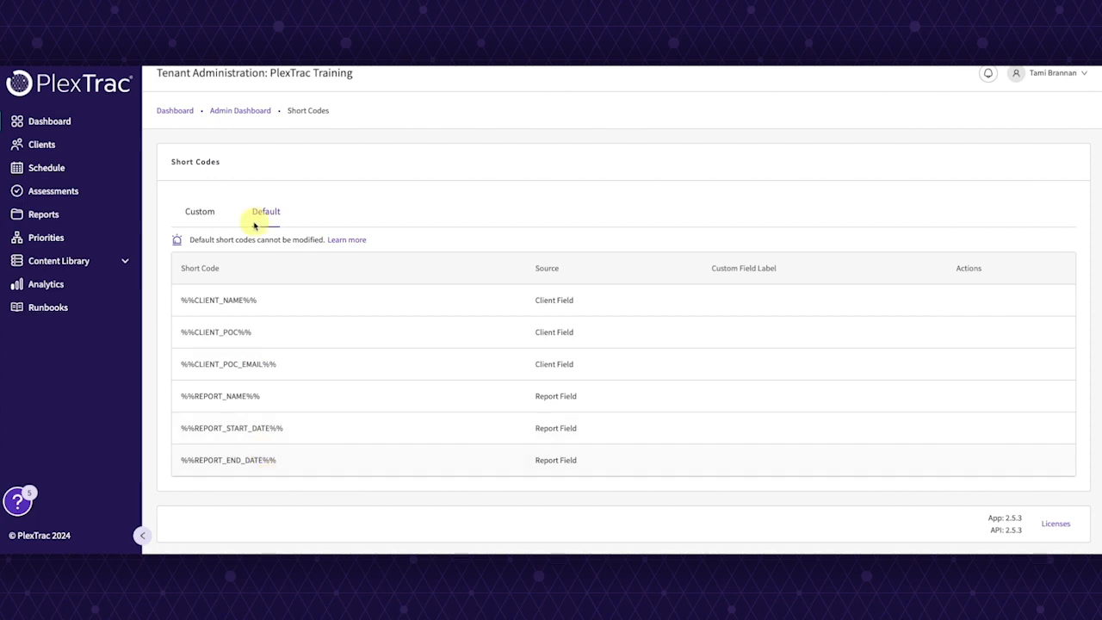
{"action": "left_click", "coordinate": [197, 215]}
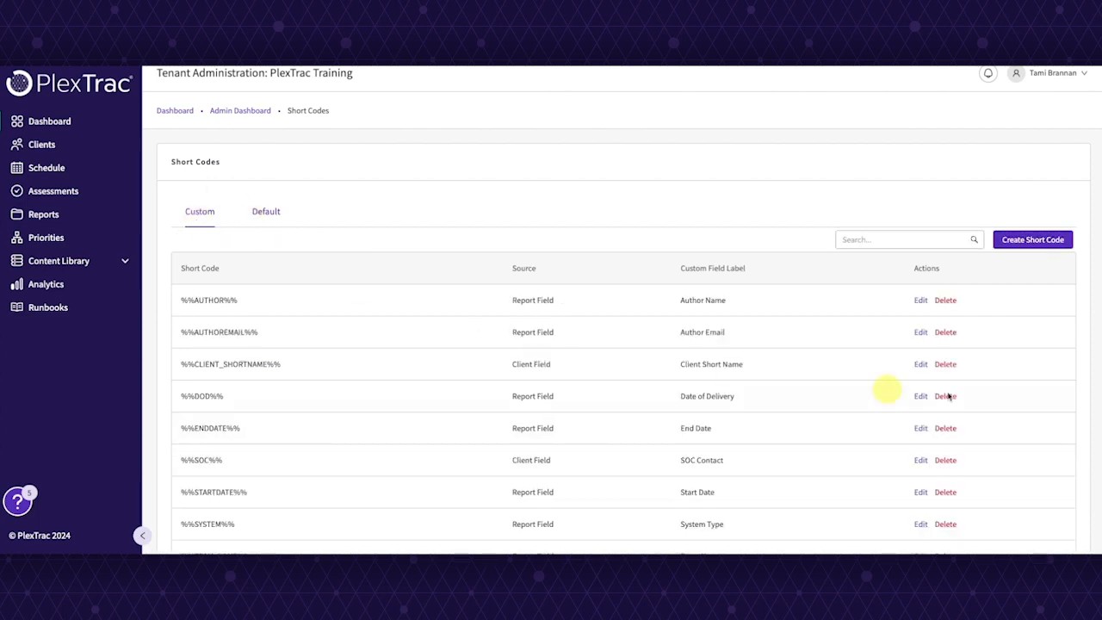
- Create the custom short code %%Application_name%% with Report Field as its source and Application Name as its custom field label
{"action": "left_click", "coordinate": [1027, 243]}
{"action": "left_click", "coordinate": [237, 307]}
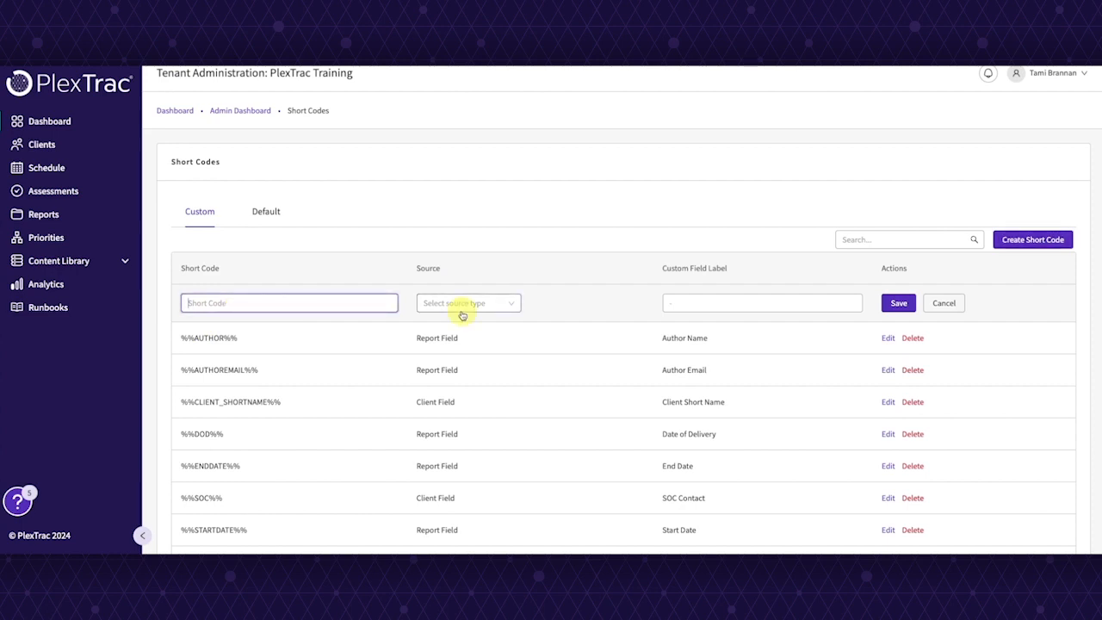
{"action": "type", "text": "%%Application_name%%"}
{"action": "key", "text": "Tab"}
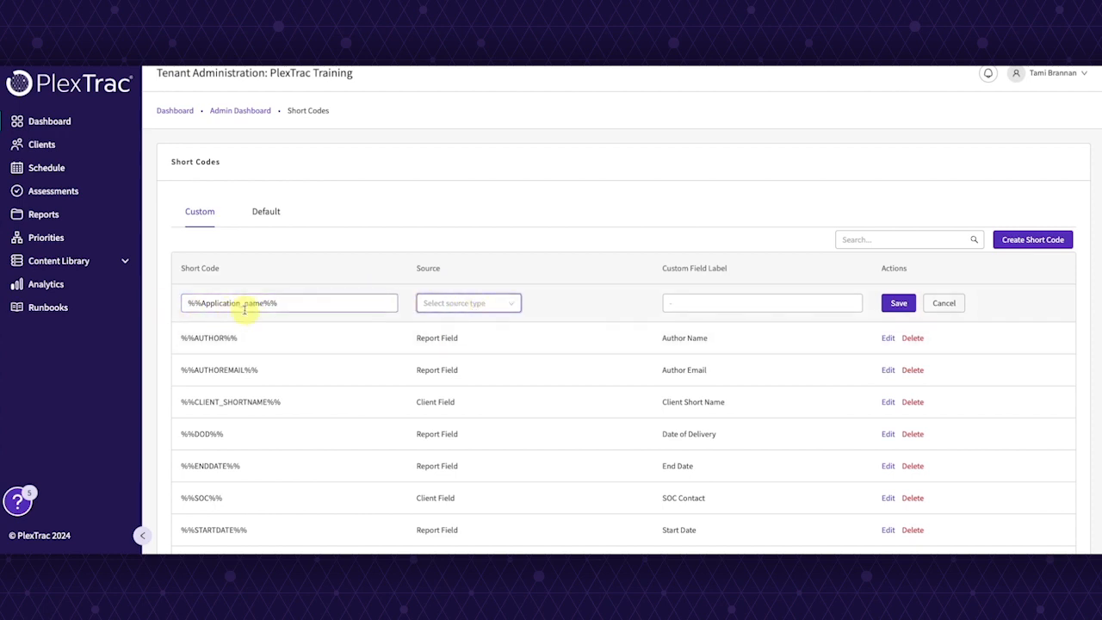
{"action": "left_click_drag", "start_coordinate": [262, 302], "coordinate": [201, 303]}
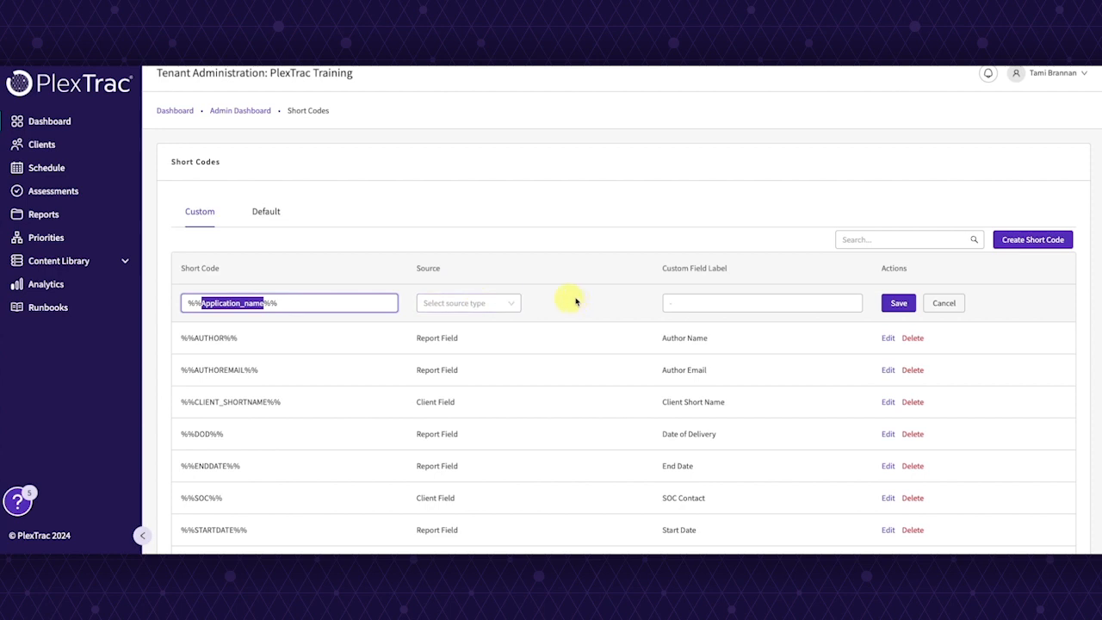
{"action": "left_click", "coordinate": [514, 304]}
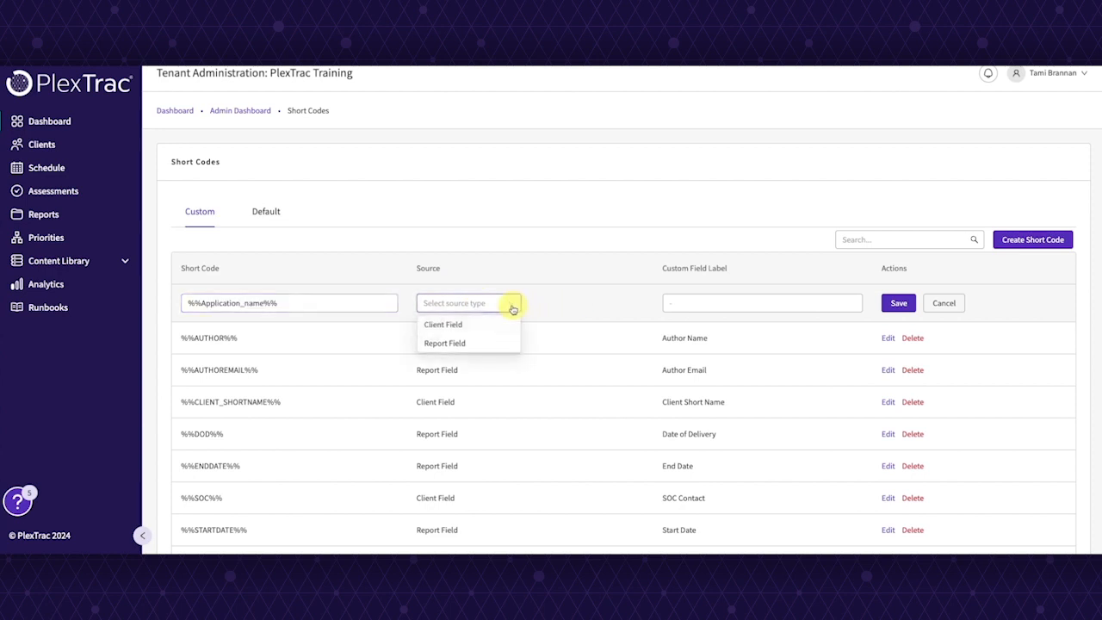
{"action": "left_click", "coordinate": [454, 346]}
{"action": "left_click", "coordinate": [768, 301]}
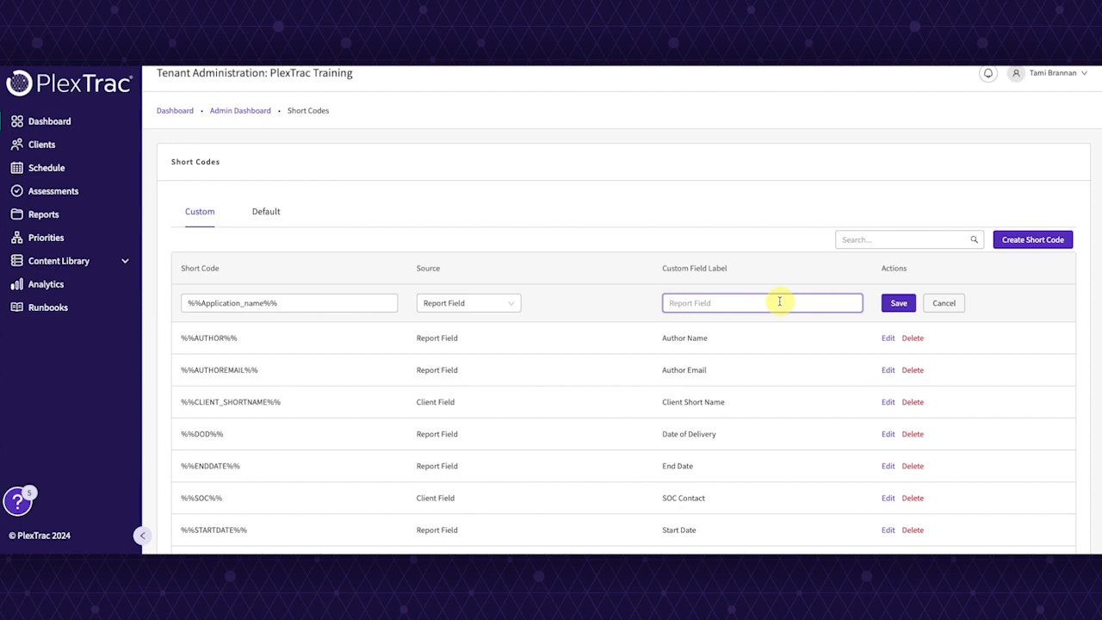
{"action": "type", "text": "App"}
{"action": "left_click", "coordinate": [898, 304]}
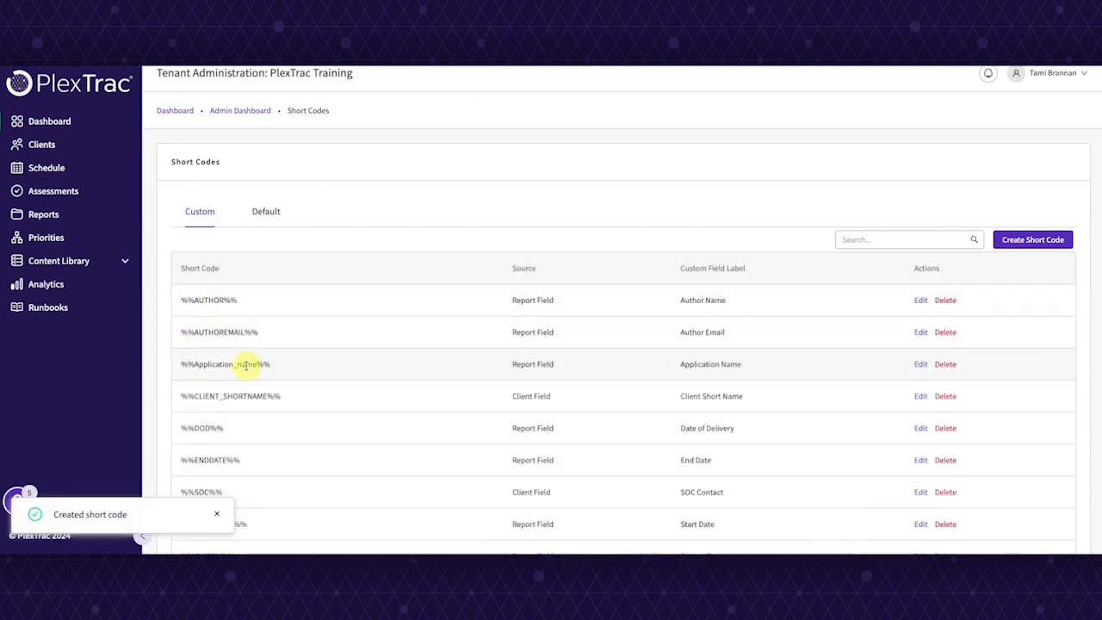
- Copy the %%Application_name%% short code and open the Introduction section of the Quarterly Pentest Q2 2024 report narrative
{"action": "triple_click", "coordinate": [246, 365]}
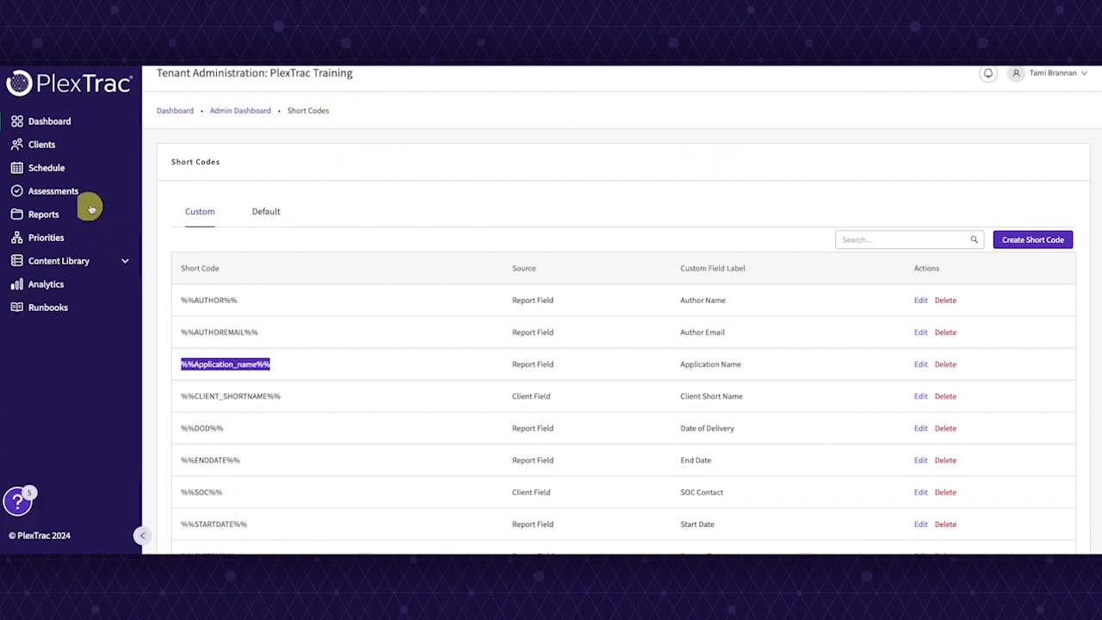
{"action": "left_click", "coordinate": [177, 112]}
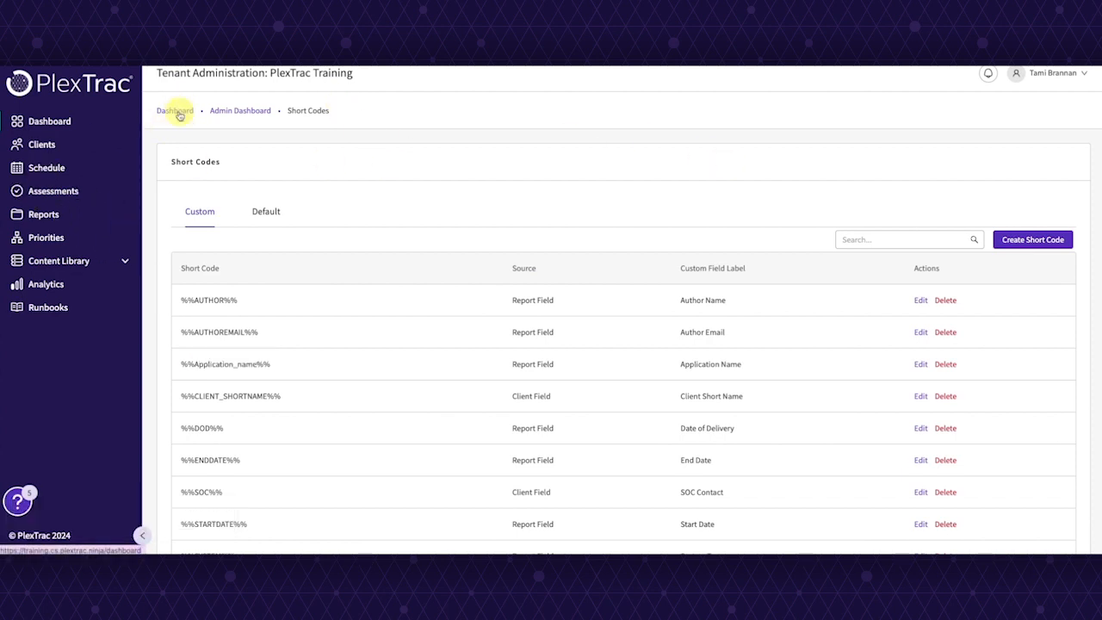
{"action": "left_click", "coordinate": [217, 183]}
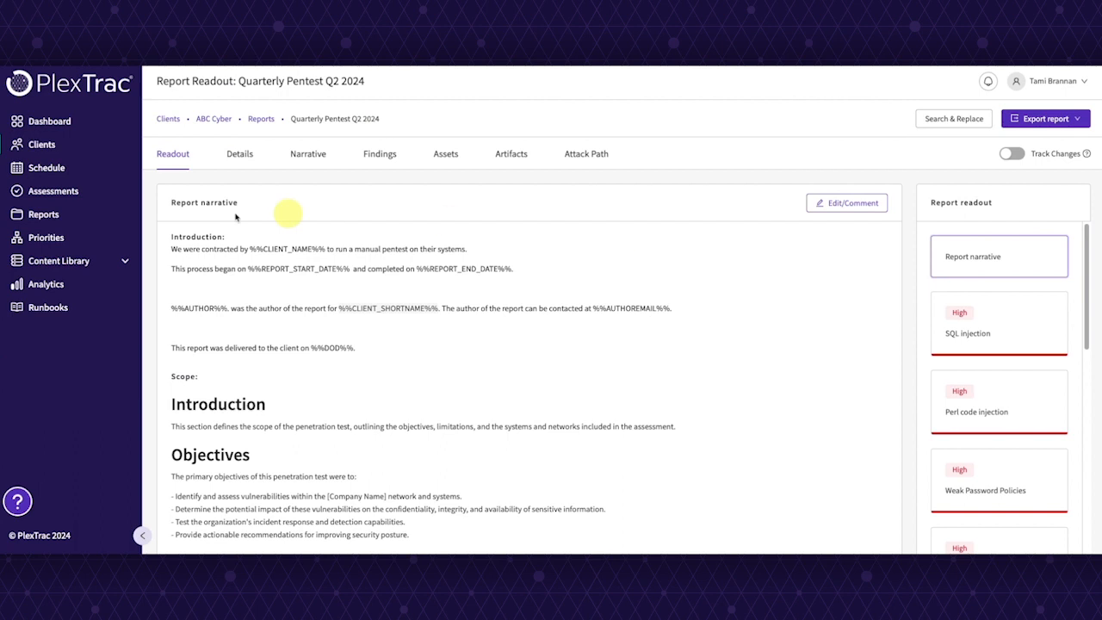
{"action": "left_click", "coordinate": [305, 157]}
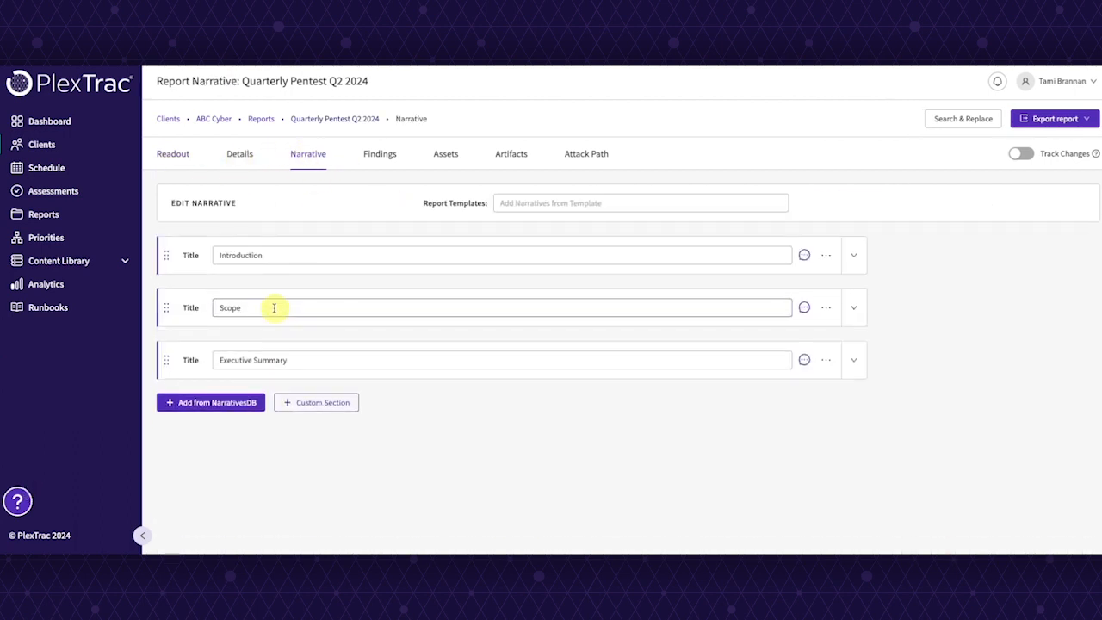
{"action": "left_click", "coordinate": [853, 255]}
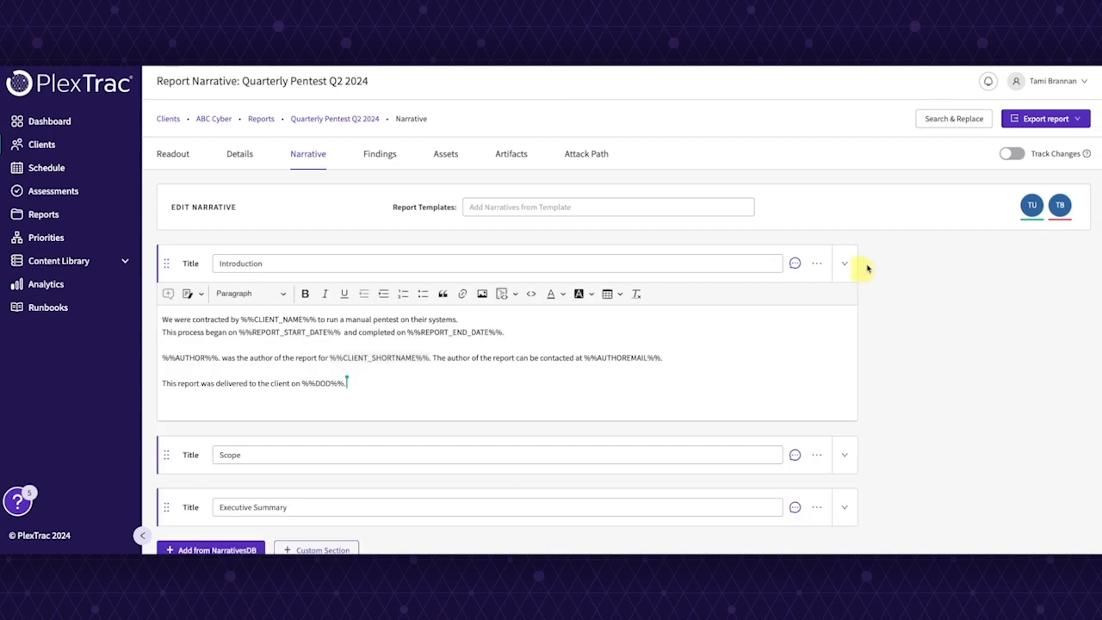
- Add "The application we focused on tested was %%Application_name%%." after the first sentence of the Introduction
{"action": "left_click", "coordinate": [652, 317]}
{"action": "key", "text": "ctrl+v"}
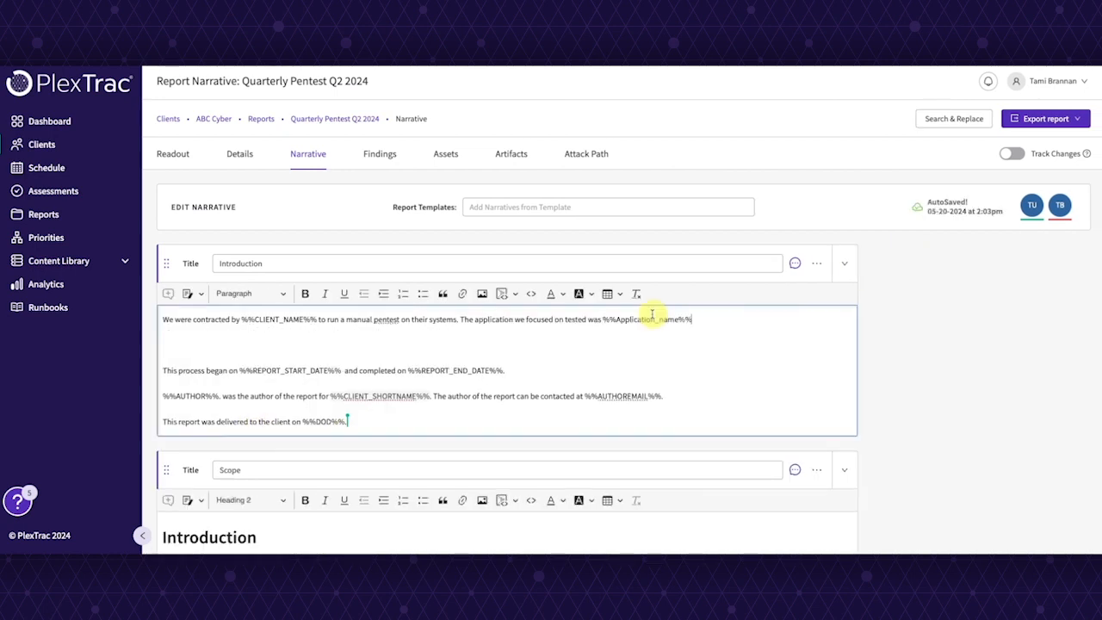
{"action": "type", "text": "."}
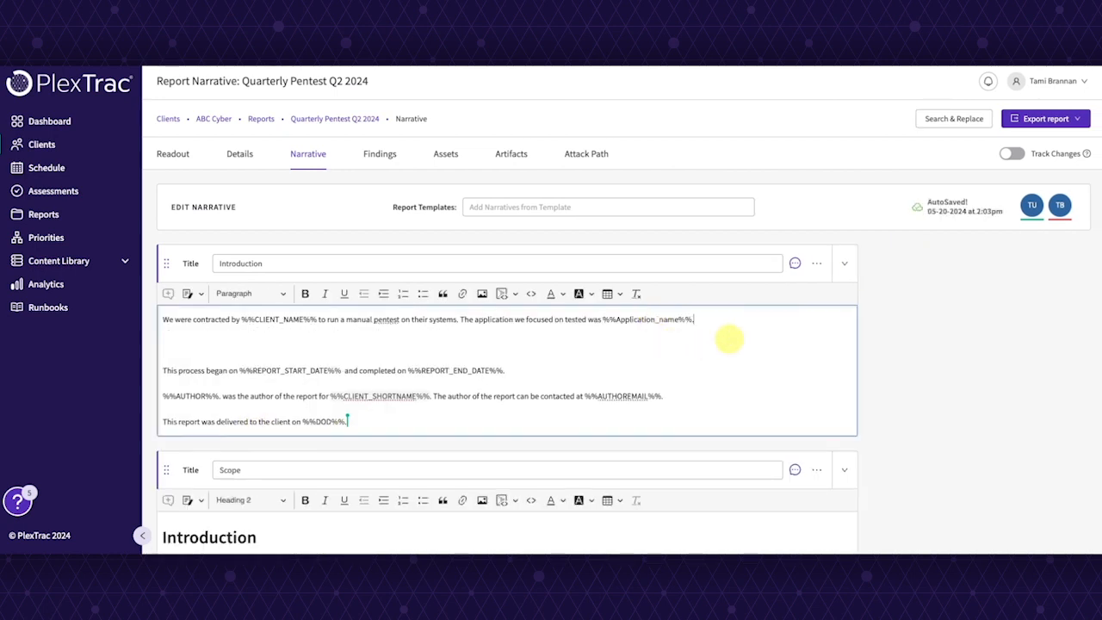
- Add the custom field Application Name with the value ABC Cyber Application to the report details and save the report
{"action": "left_click", "coordinate": [238, 154]}
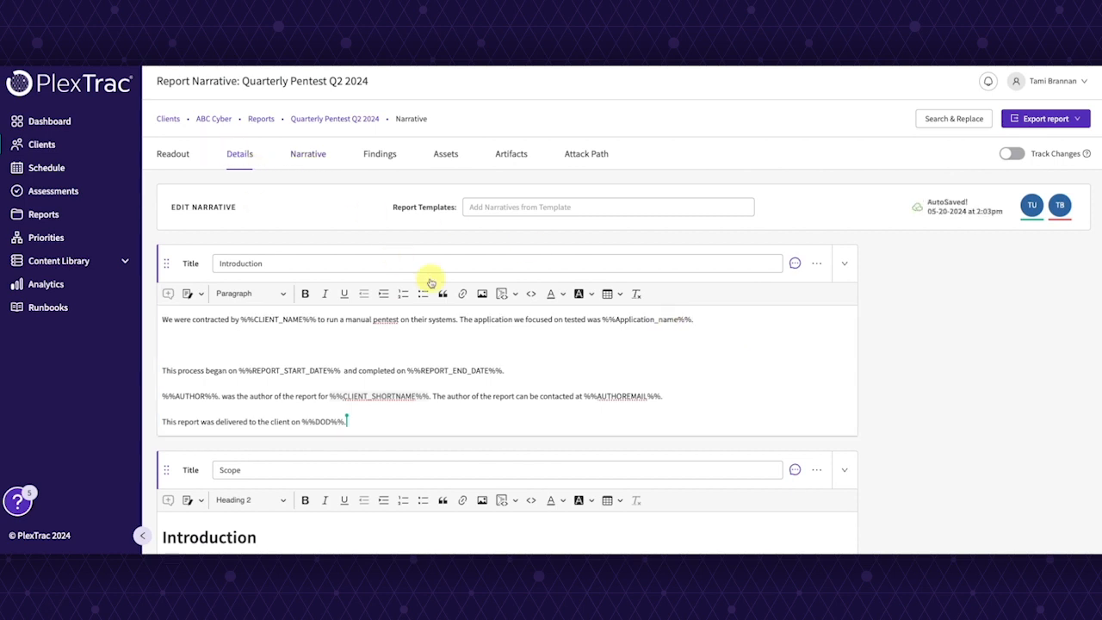
{"action": "scroll", "coordinate": [616, 377], "scroll_direction": "down", "scroll_amount": 5}
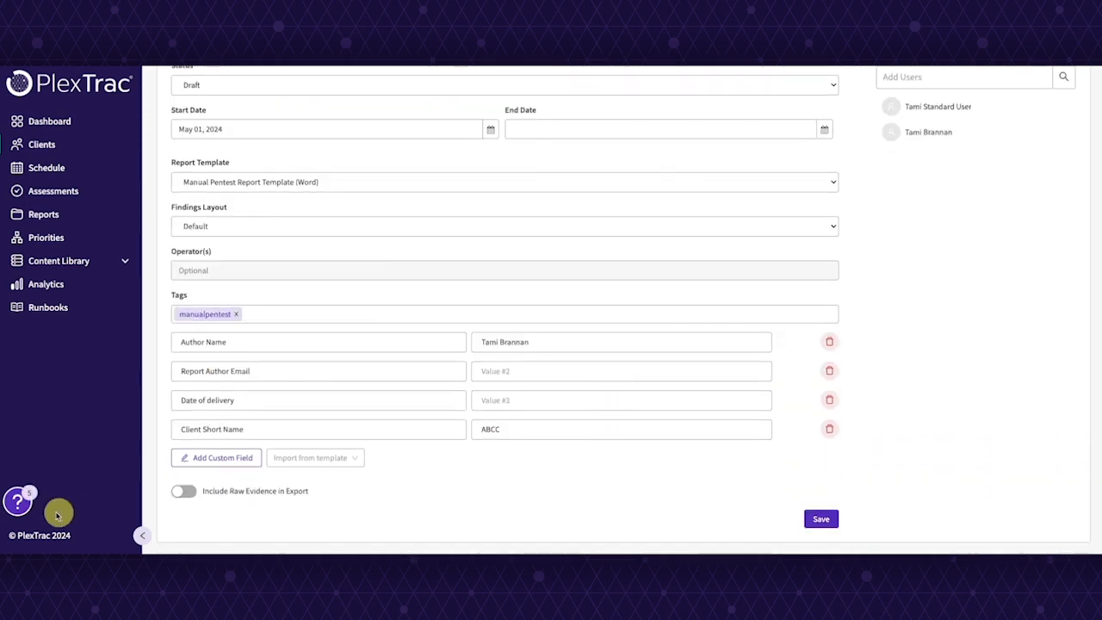
{"action": "left_click", "coordinate": [200, 459]}
{"action": "type", "text": "Application Name"}
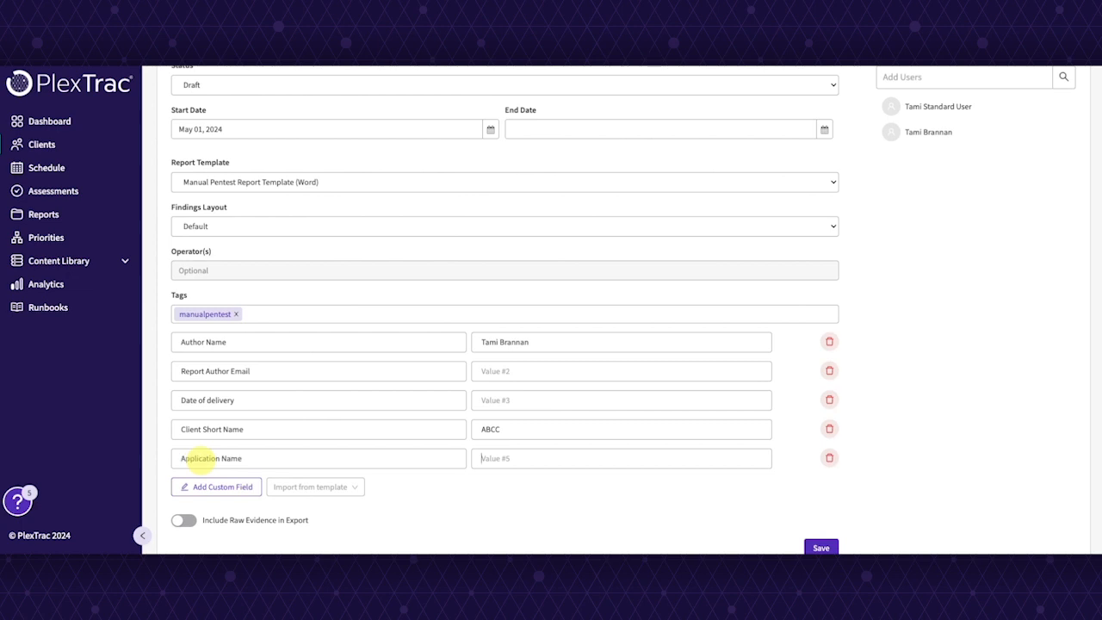
{"action": "type", "text": "ABC Cyber Application"}
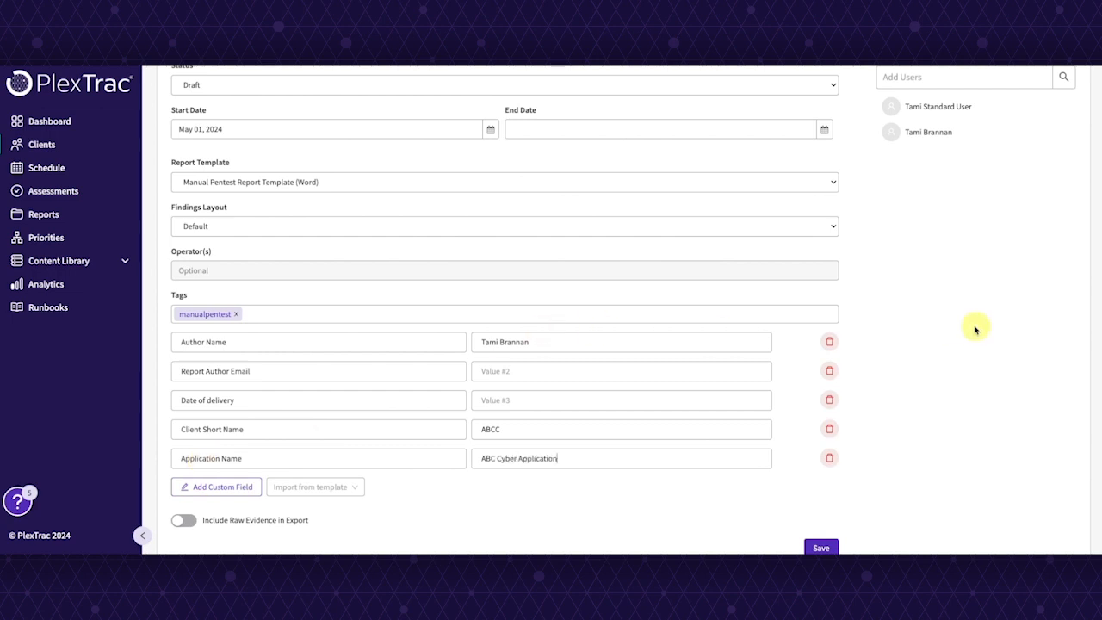
{"action": "left_click", "coordinate": [820, 546]}
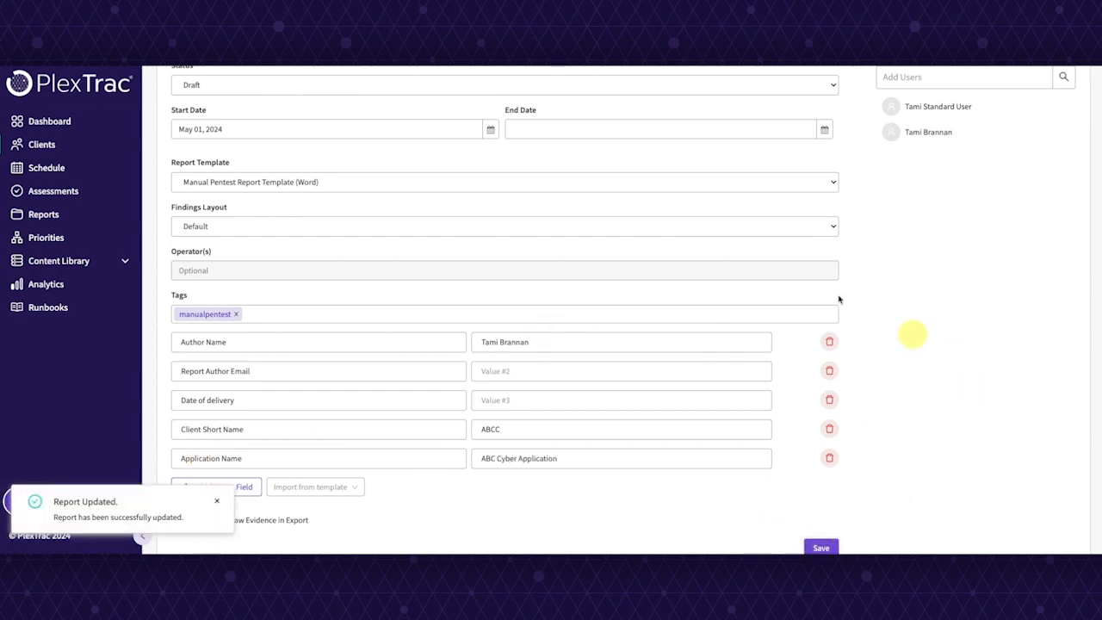
- Return to the narrative and replace all short codes in the report with their field values
{"action": "scroll", "coordinate": [352, 178], "scroll_direction": "up", "scroll_amount": 3}
{"action": "left_click", "coordinate": [310, 155]}
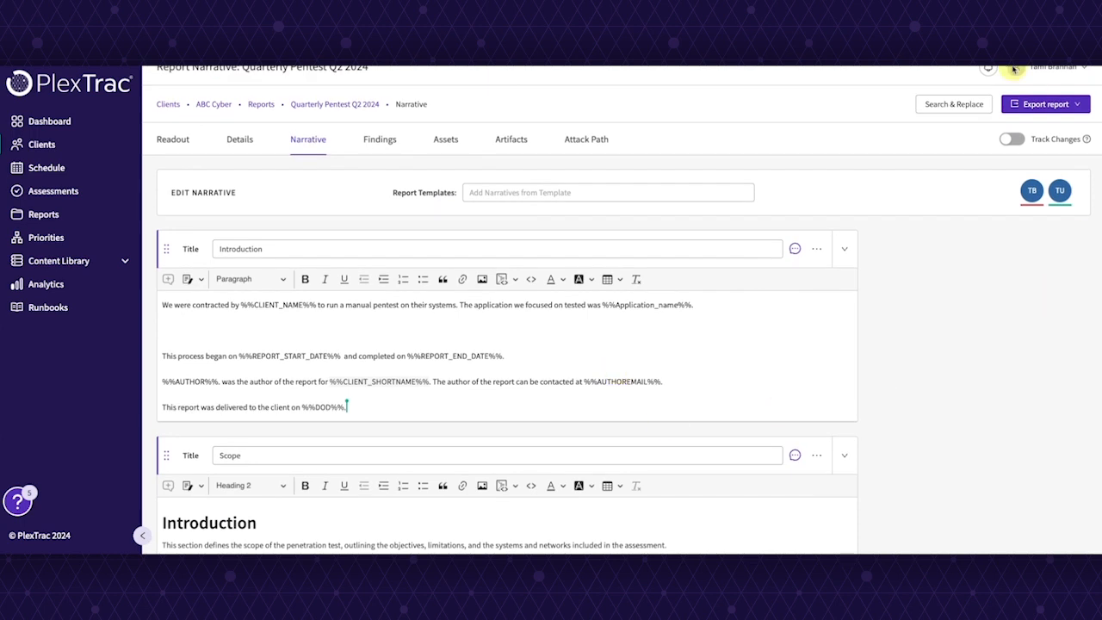
{"action": "left_click", "coordinate": [975, 104]}
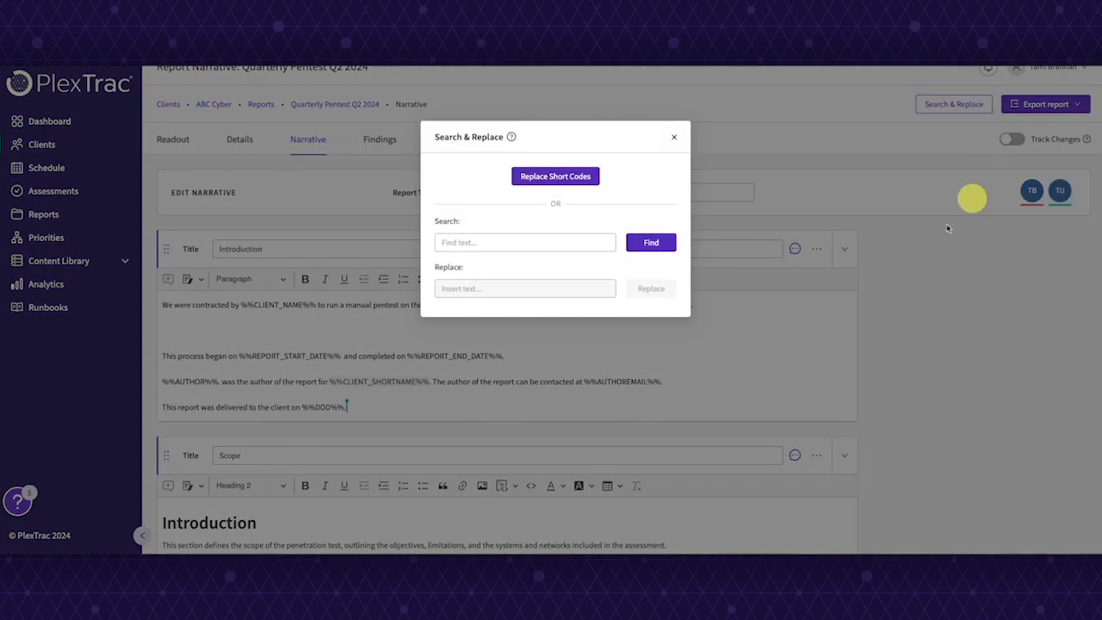
{"action": "left_click", "coordinate": [581, 178]}
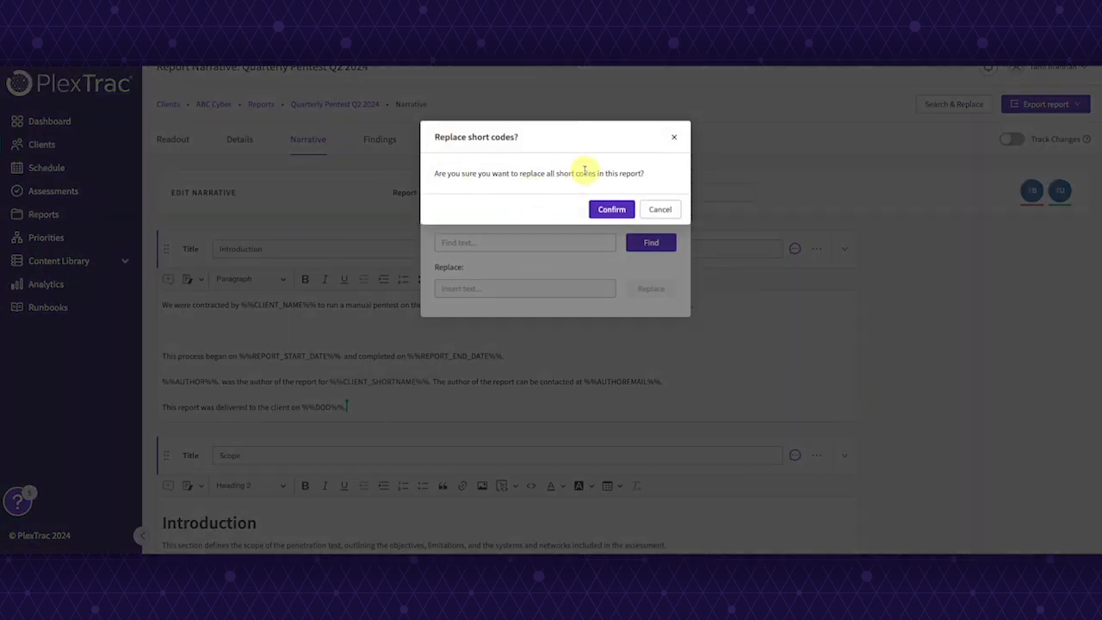
{"action": "left_click", "coordinate": [622, 210]}
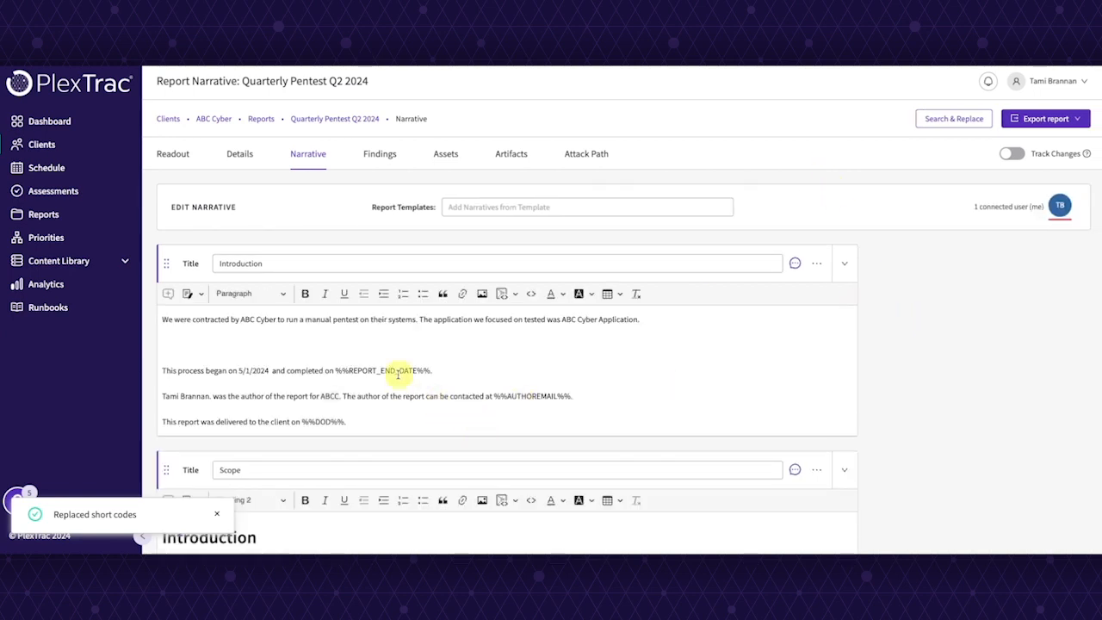
- Examine the Introduction for the filled-in client, application, start date and author values and for short codes still left in the text
{"action": "left_click_drag", "start_coordinate": [335, 370], "coordinate": [430, 370]}
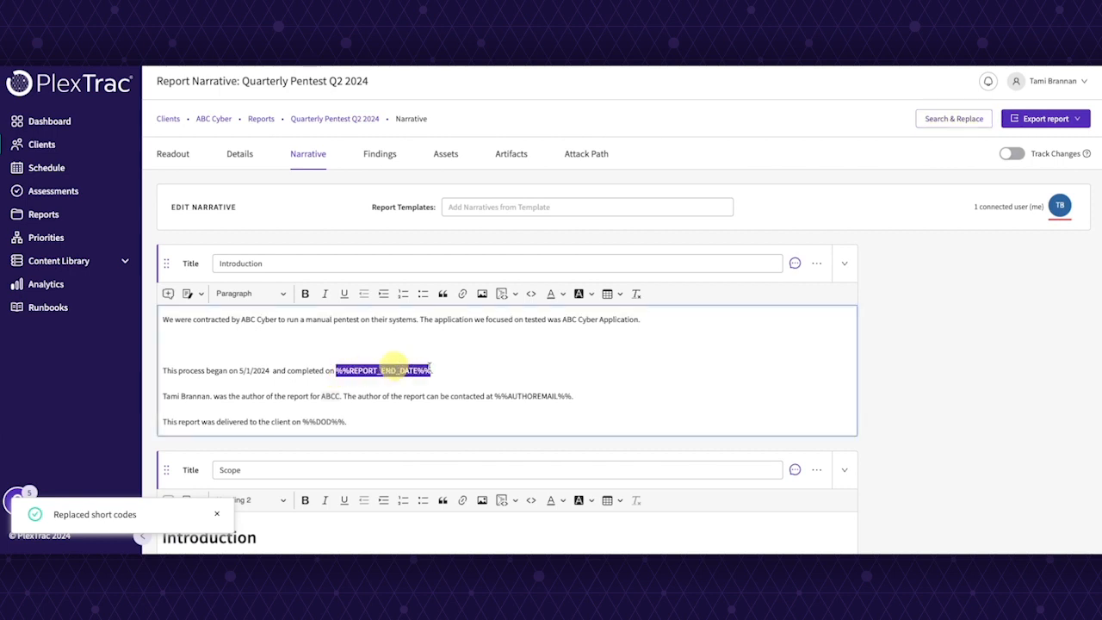
{"action": "triple_click", "coordinate": [323, 422]}
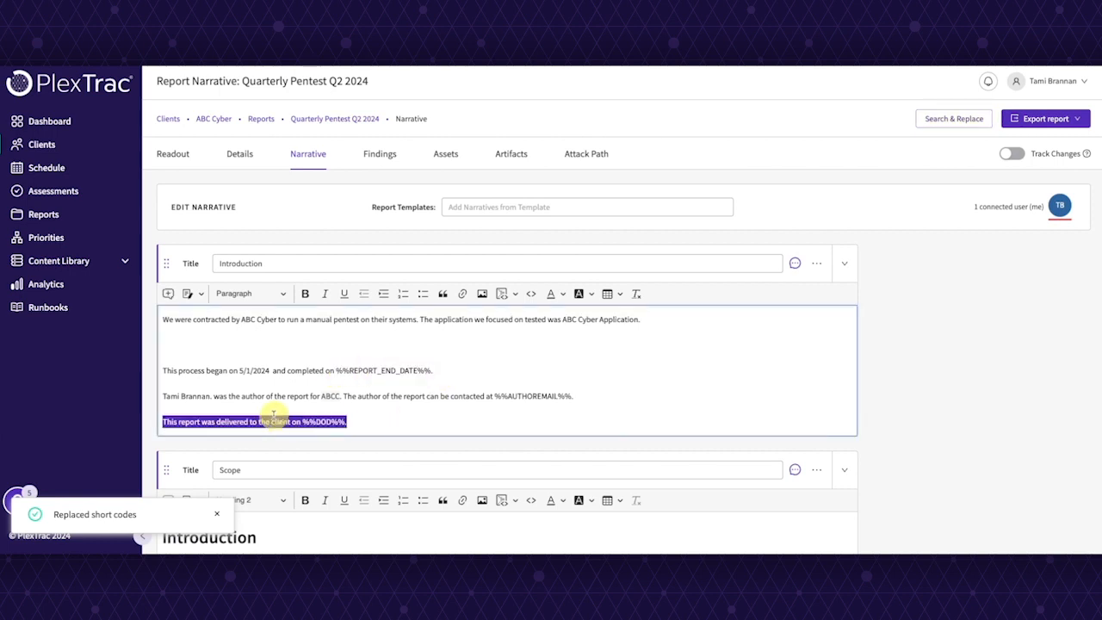
{"action": "left_click_drag", "start_coordinate": [588, 400], "coordinate": [495, 403]}
{"action": "left_click", "coordinate": [491, 402]}
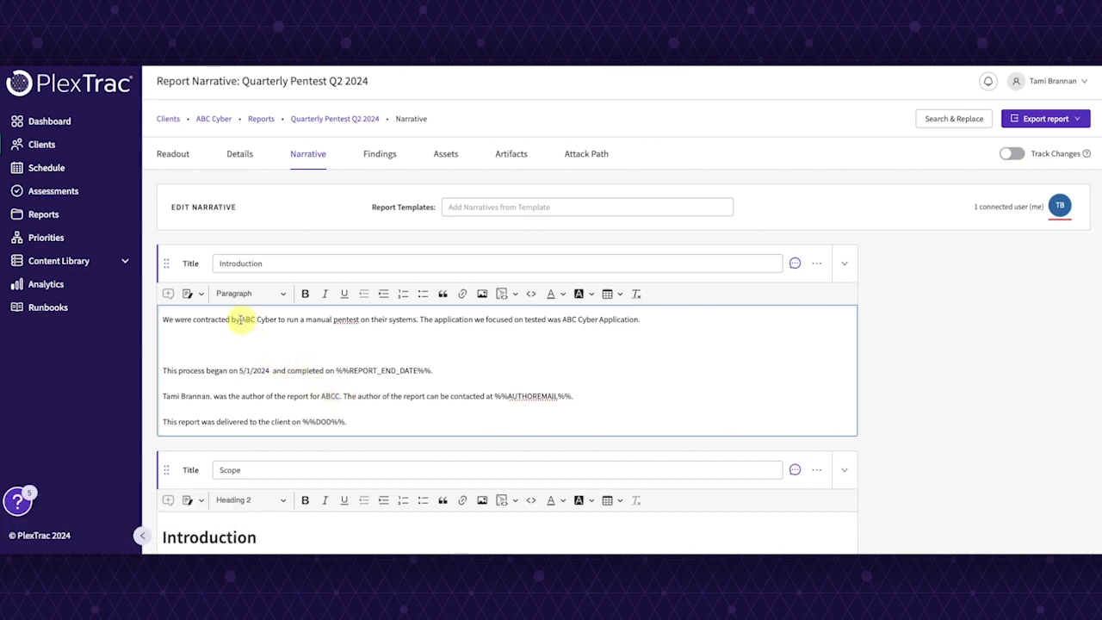
{"action": "double_click", "coordinate": [587, 319]}
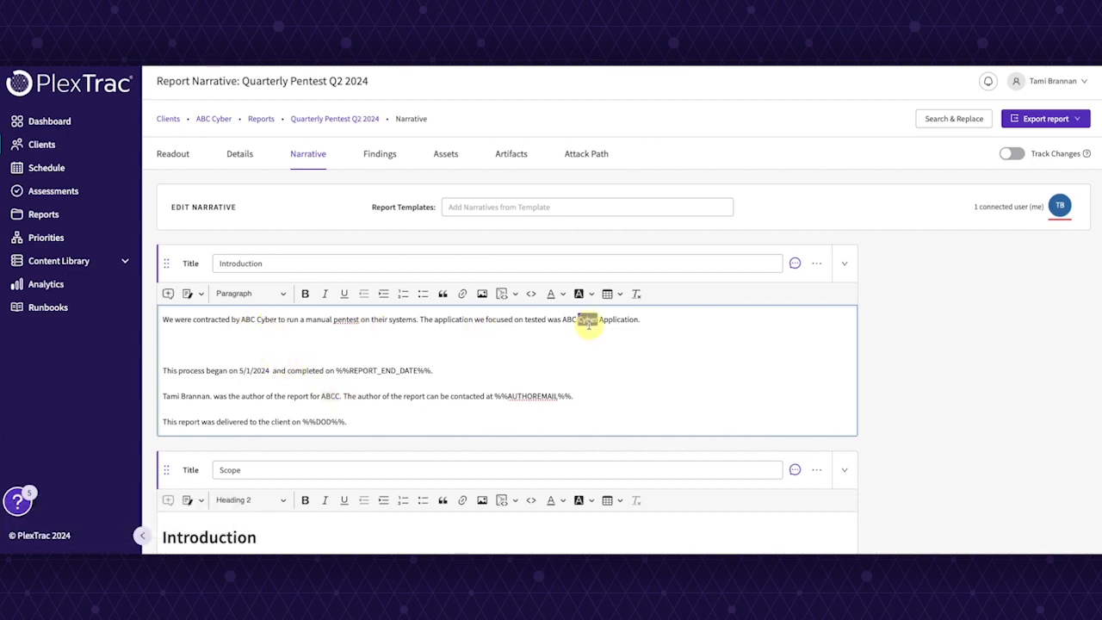
{"action": "left_click", "coordinate": [250, 370]}
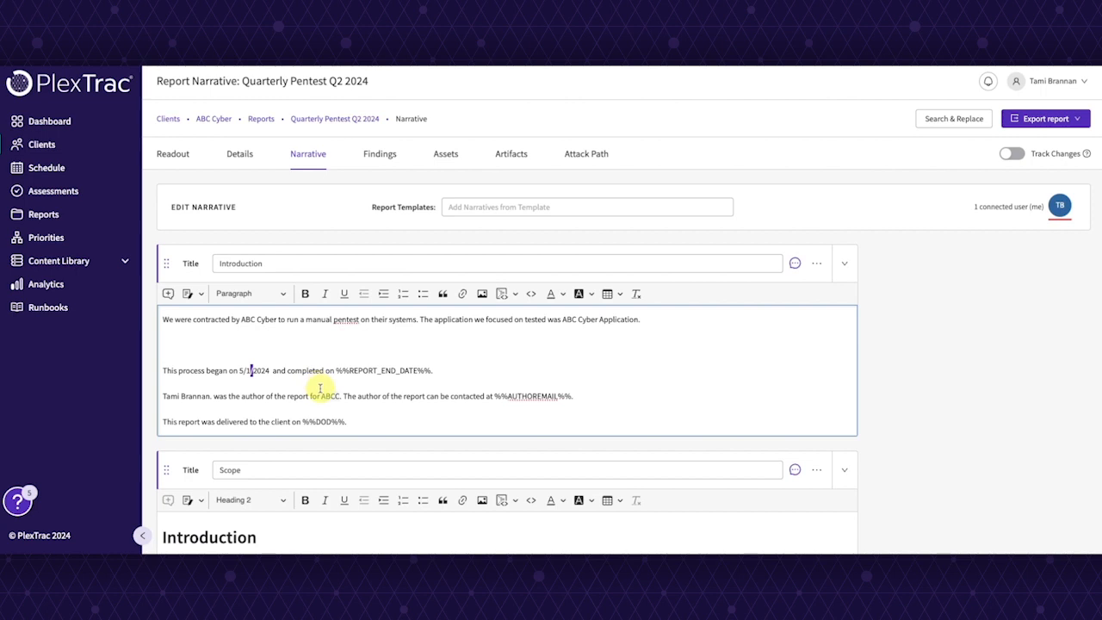
{"action": "left_click_drag", "start_coordinate": [215, 396], "coordinate": [140, 388]}
{"action": "left_click", "coordinate": [644, 372]}
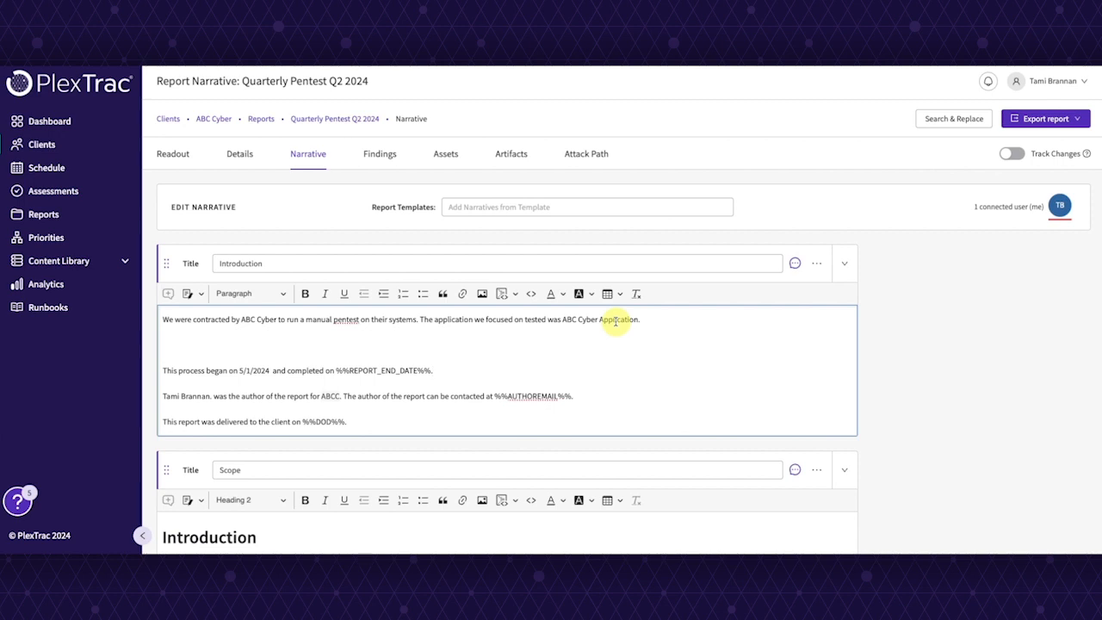
{"action": "left_click_drag", "start_coordinate": [370, 422], "coordinate": [301, 422]}
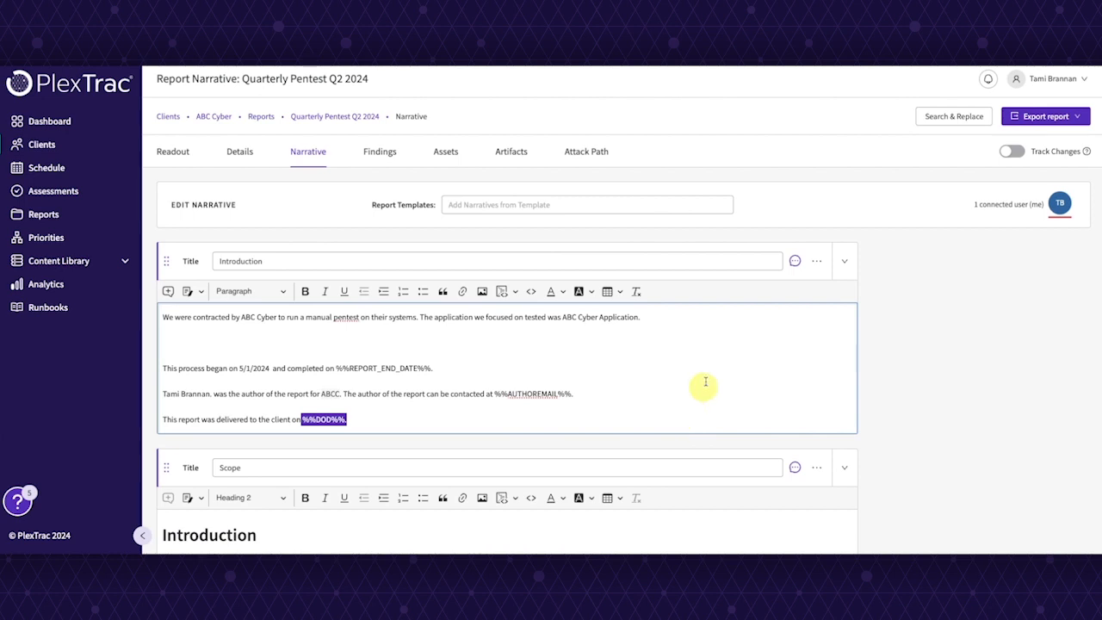
{"action": "scroll", "coordinate": [708, 339], "scroll_direction": "down", "scroll_amount": 1}
{"action": "scroll", "coordinate": [708, 339], "scroll_direction": "down", "scroll_amount": 1}
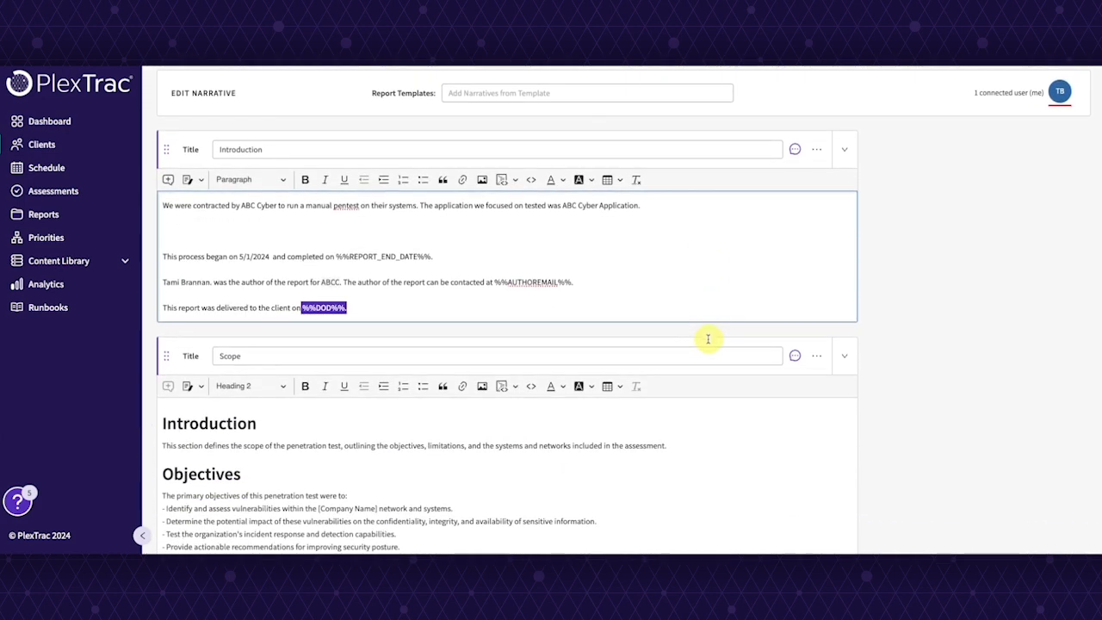